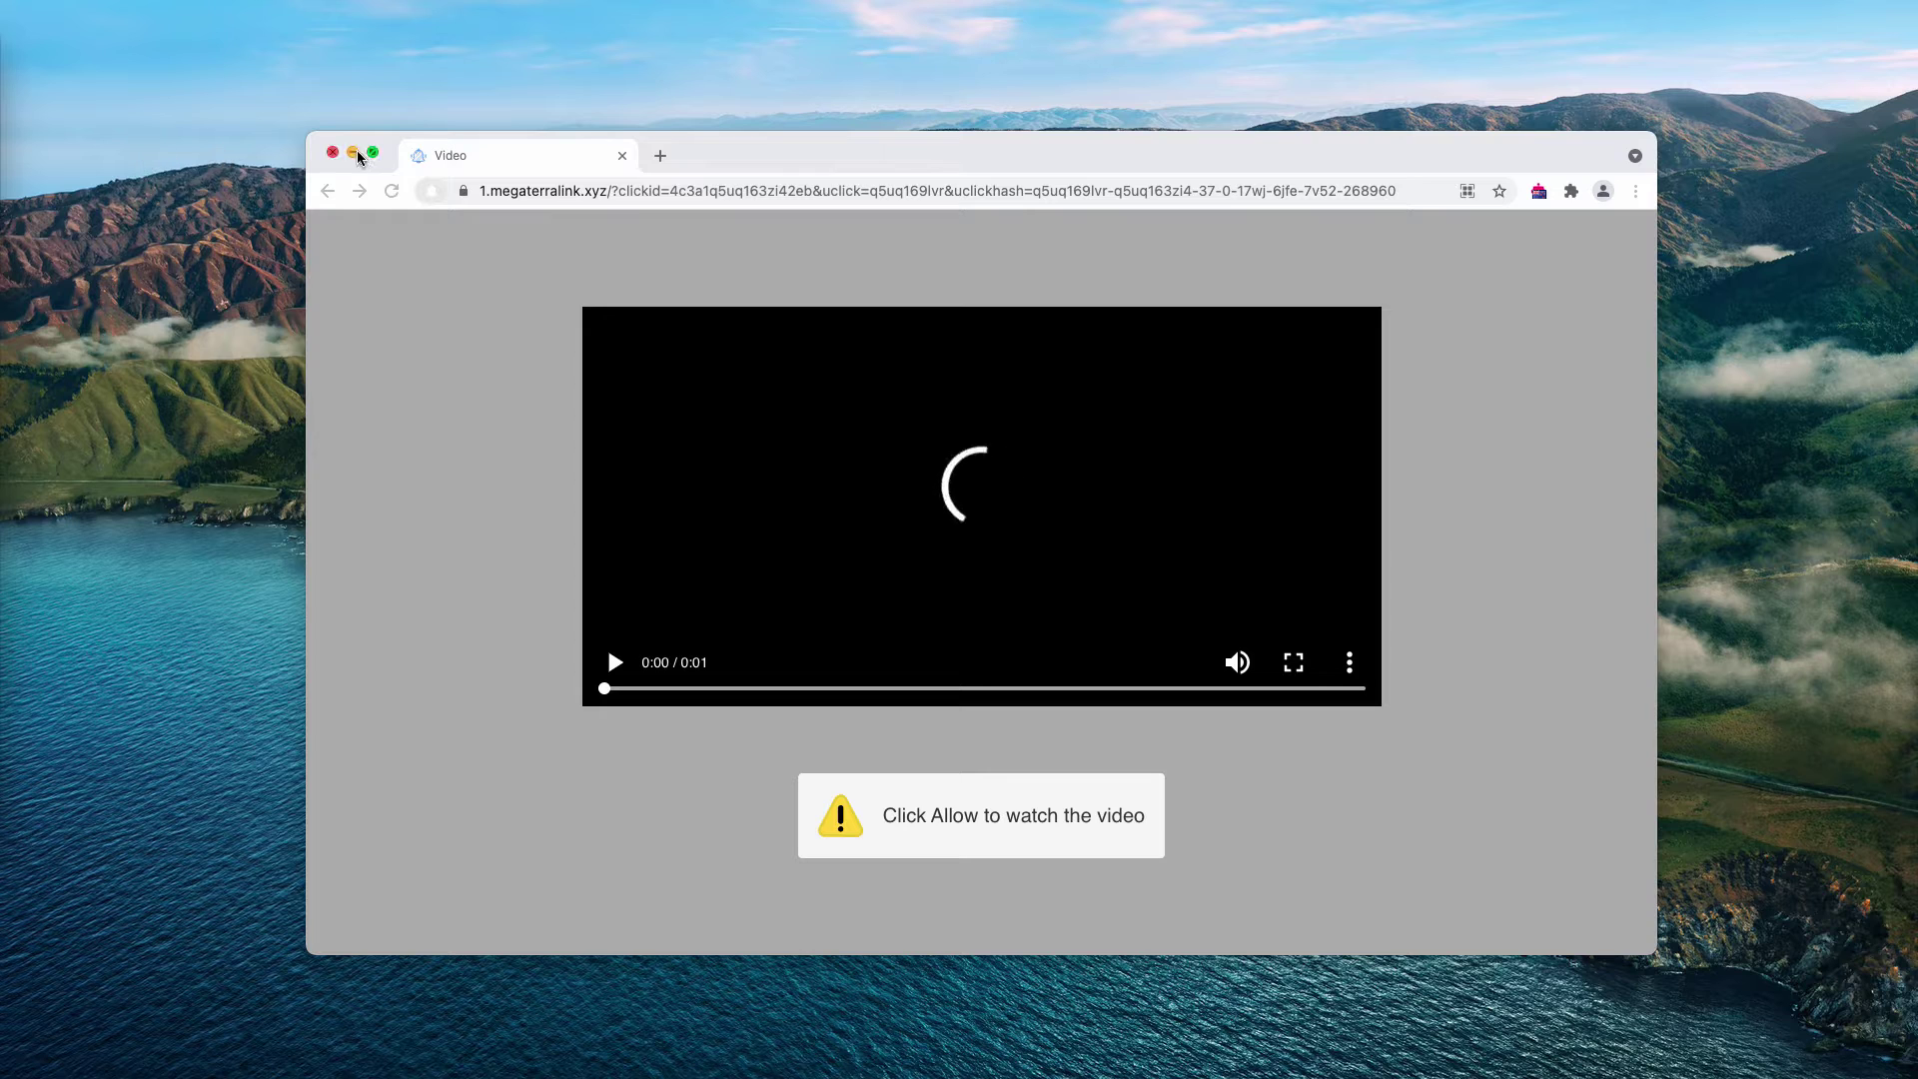
Step: Highlight the megaterralink domain in the video page's URL and examine the full address
left_click(664, 183)
left_click(639, 191)
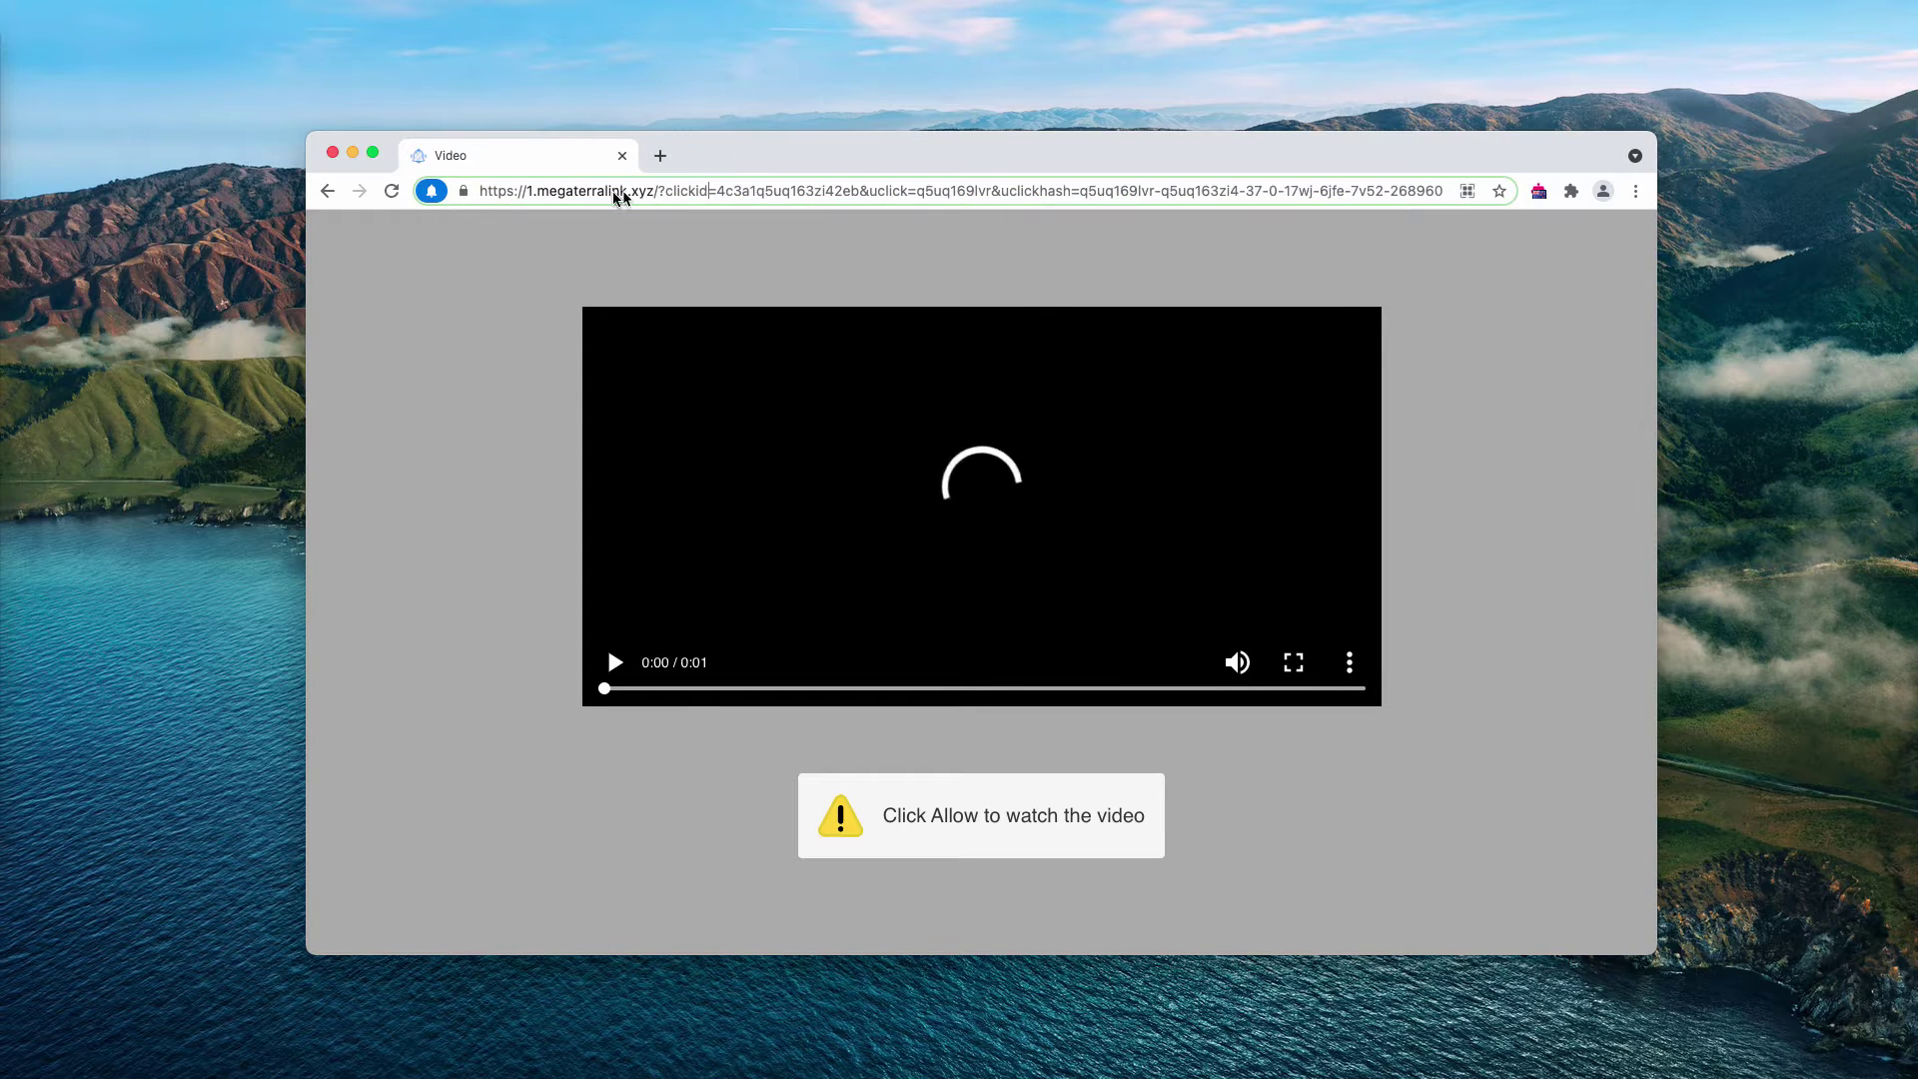
double_click(541, 193)
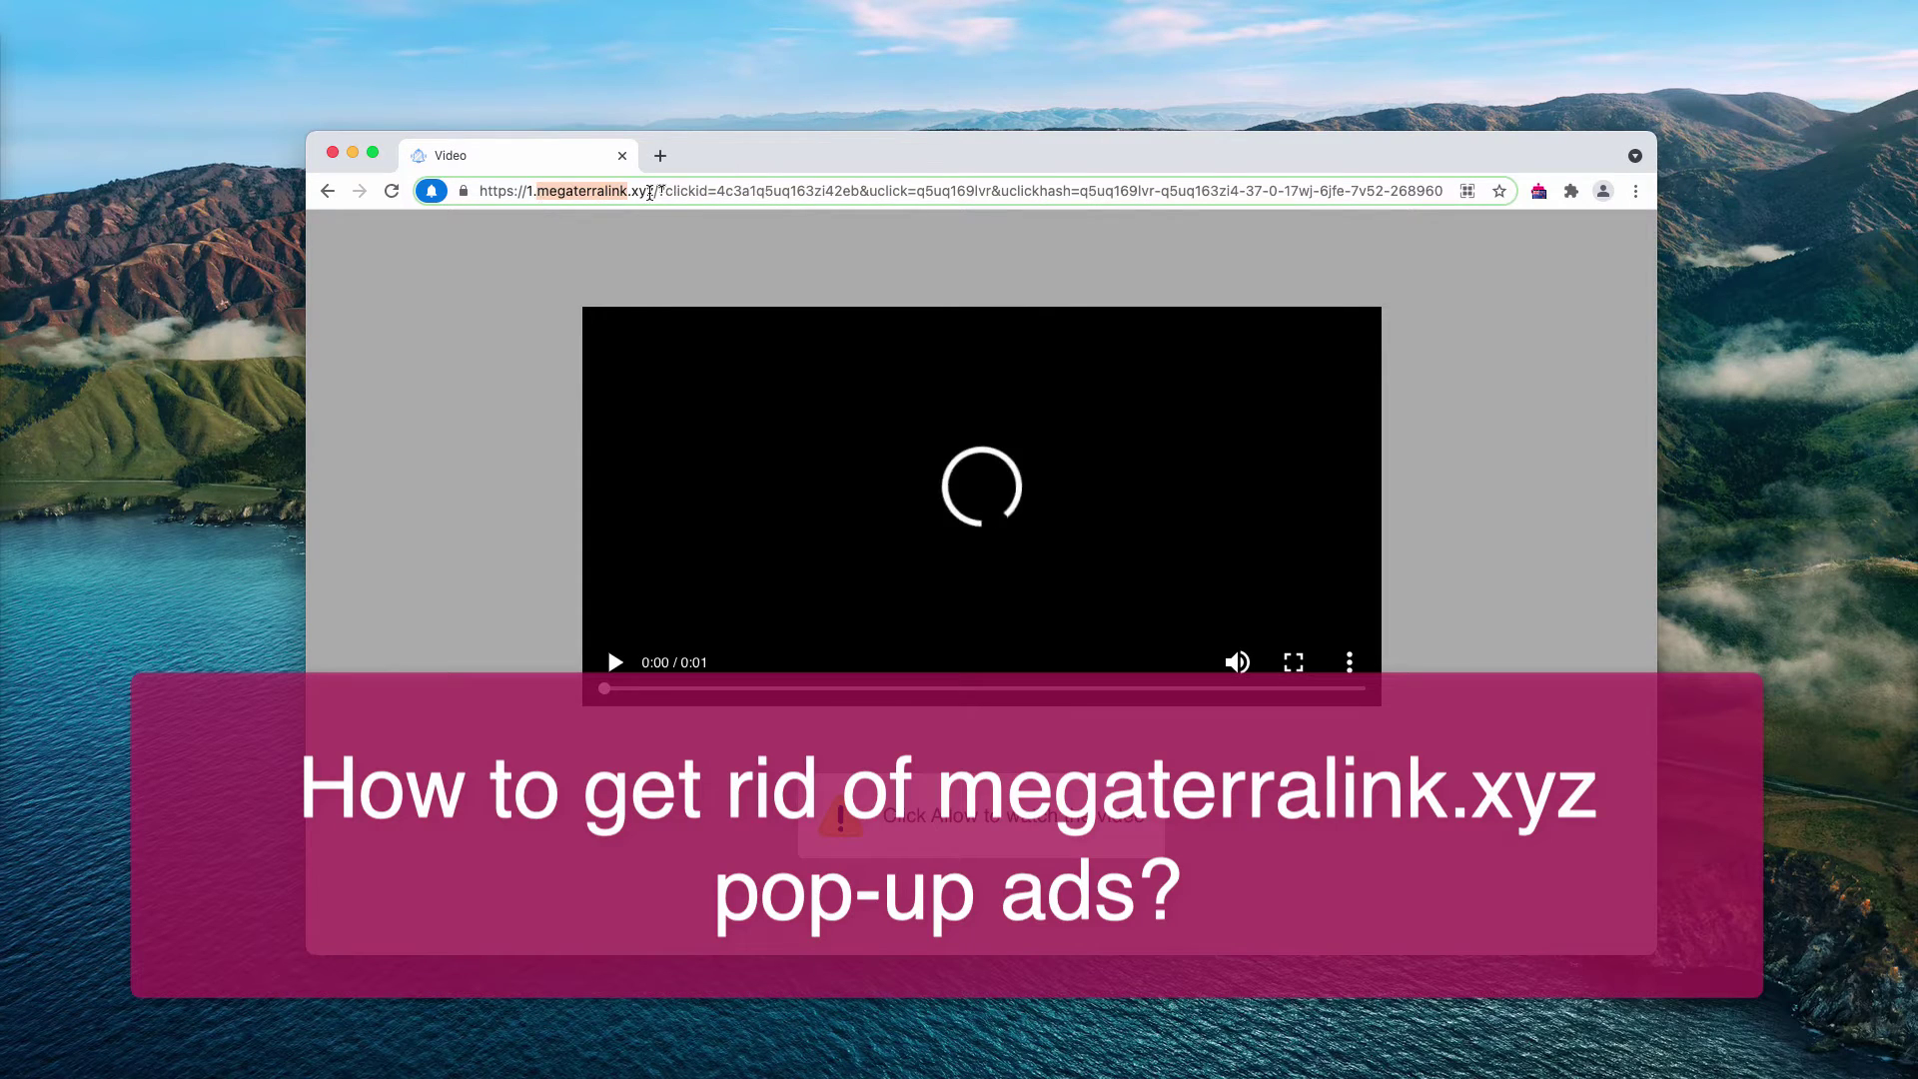
left_click(666, 188)
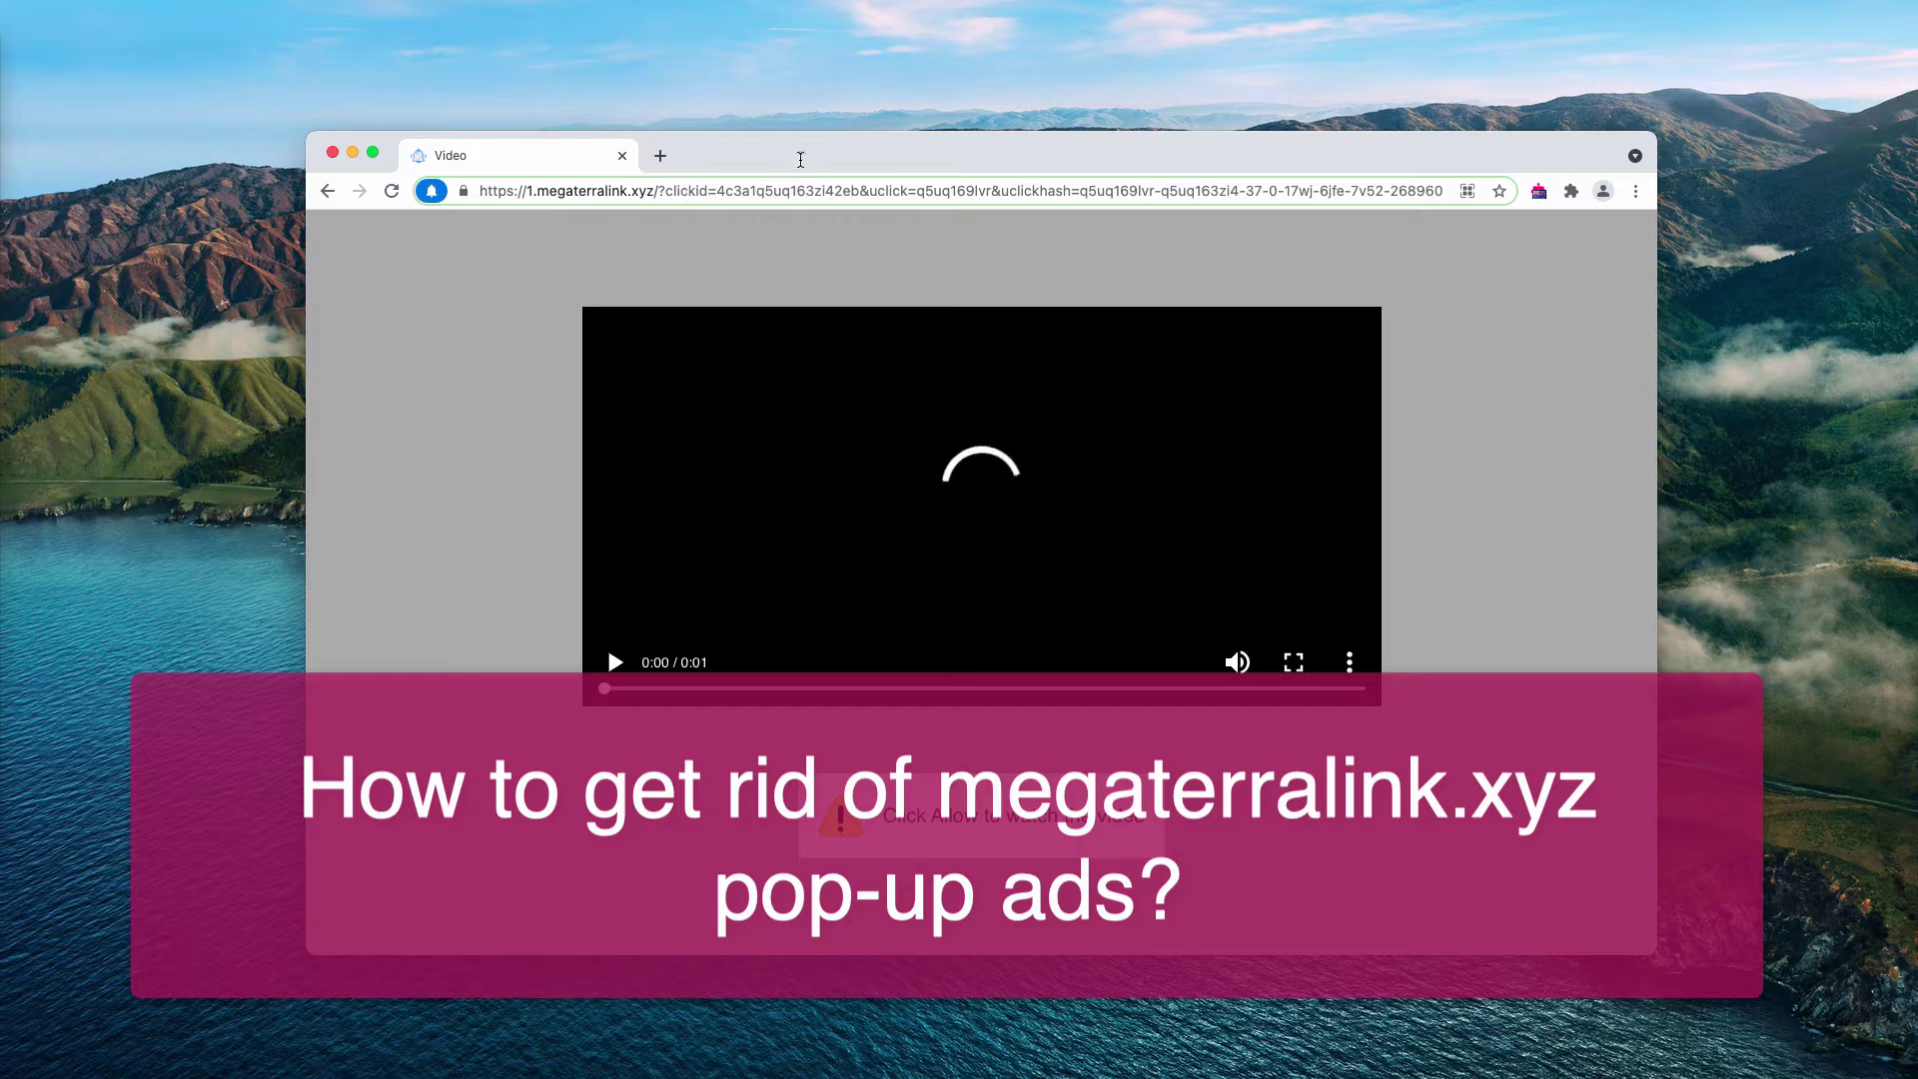
left_click(784, 190)
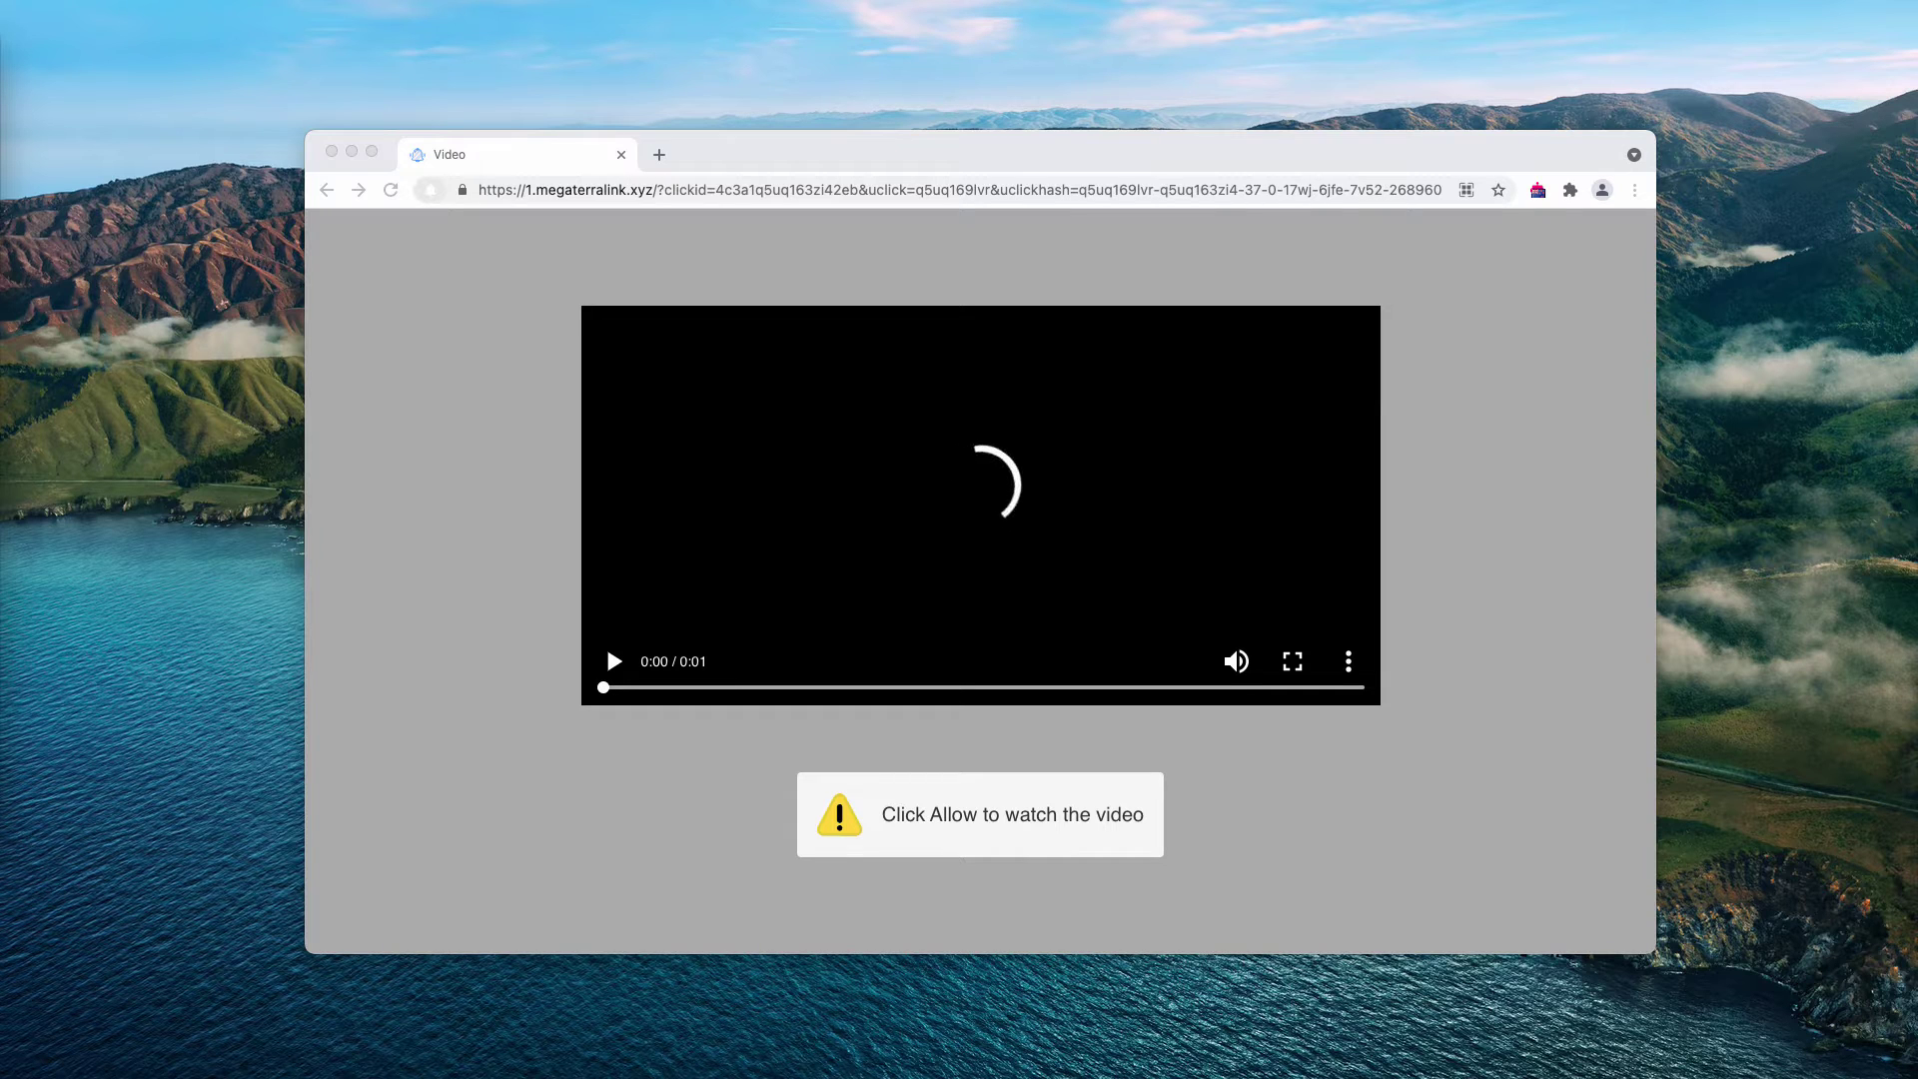
Step: Reload the video page and allow 1.megaterralink.xyz to show notifications
left_click(391, 190)
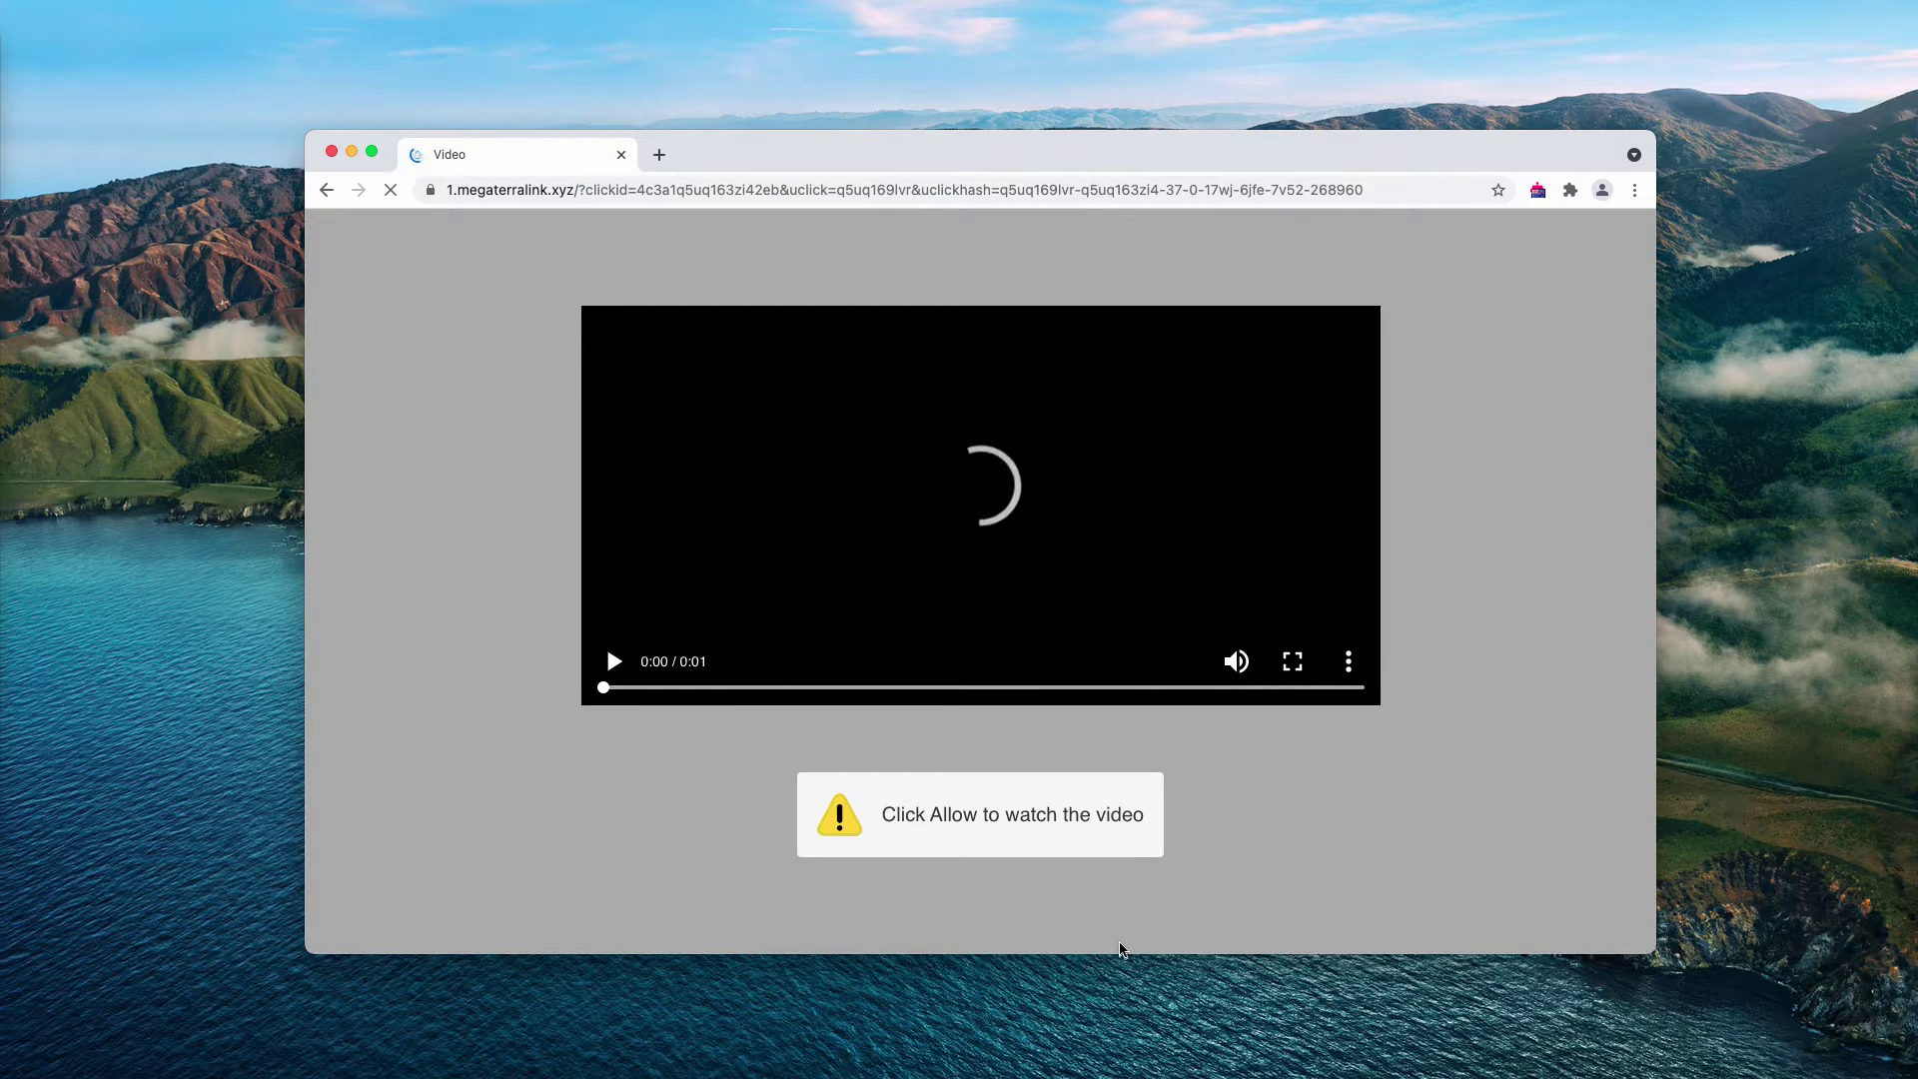
left_click(494, 188)
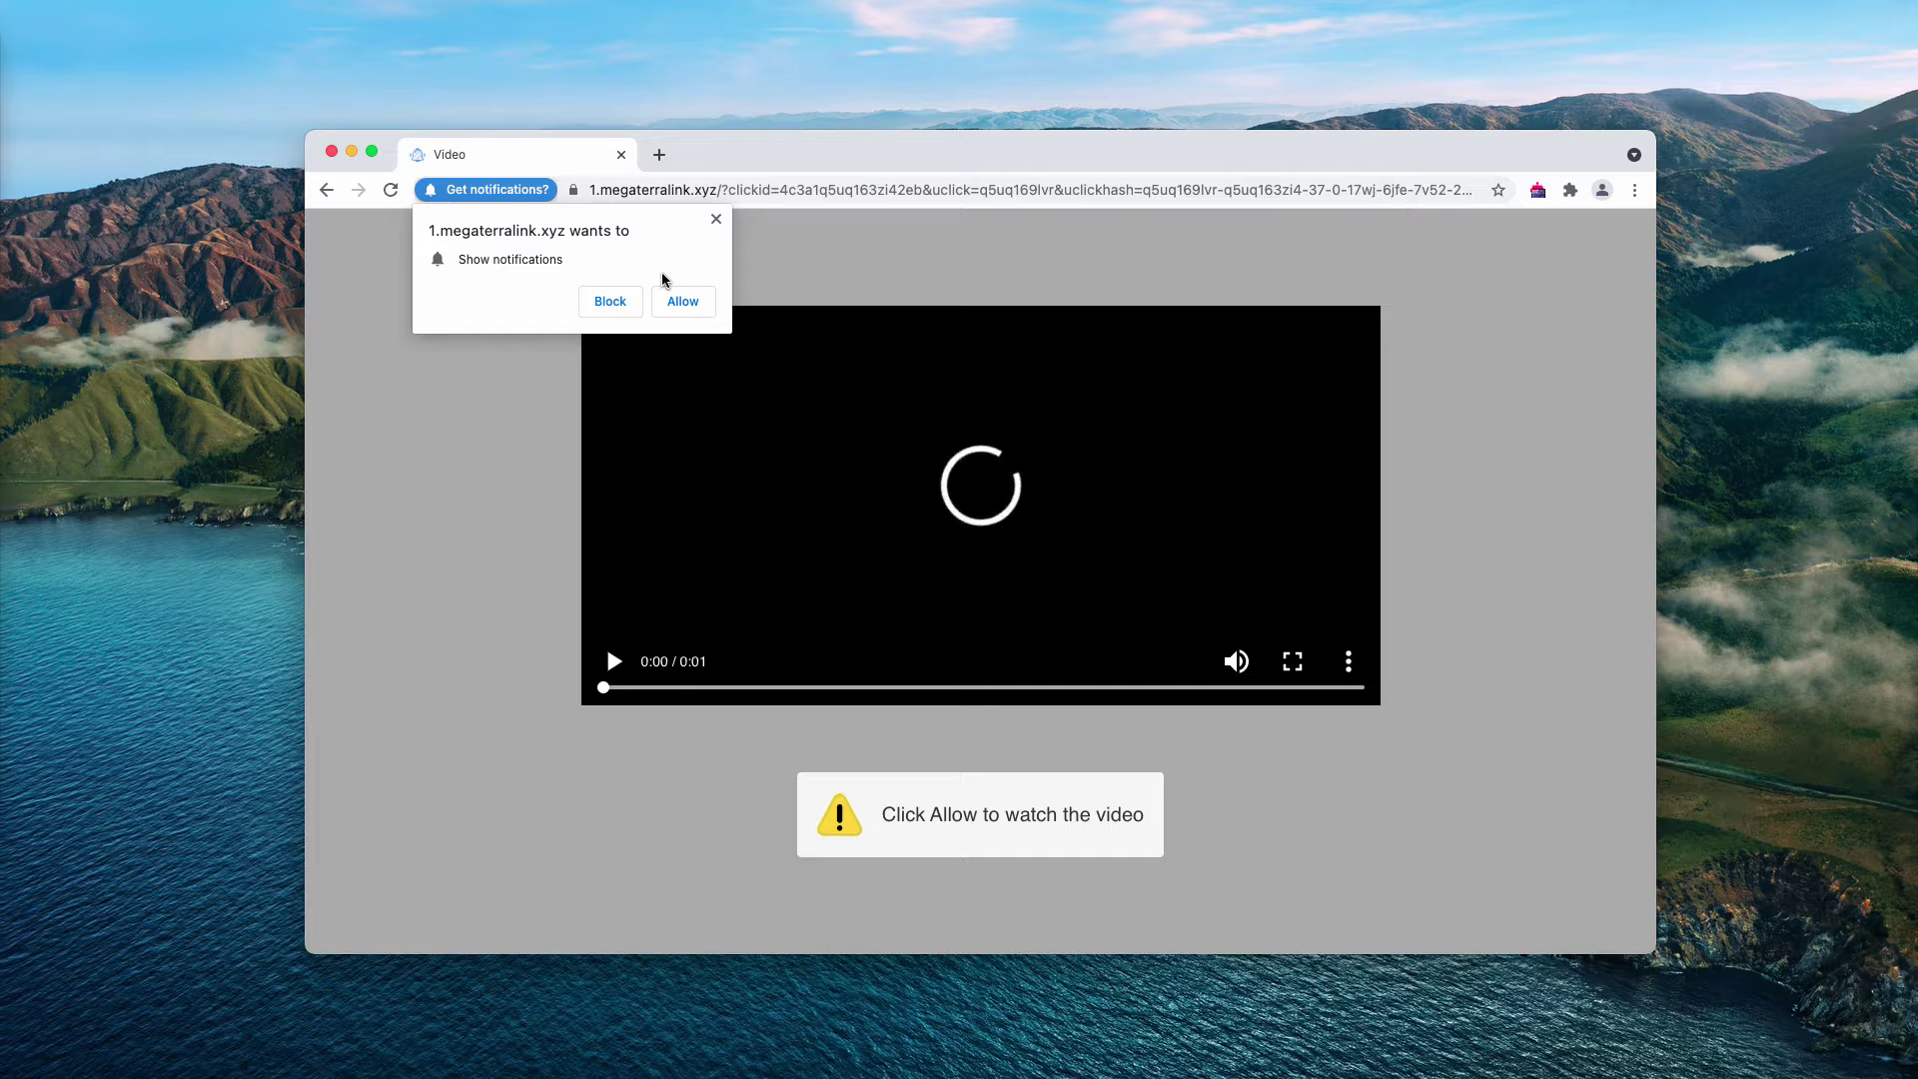
left_click(685, 302)
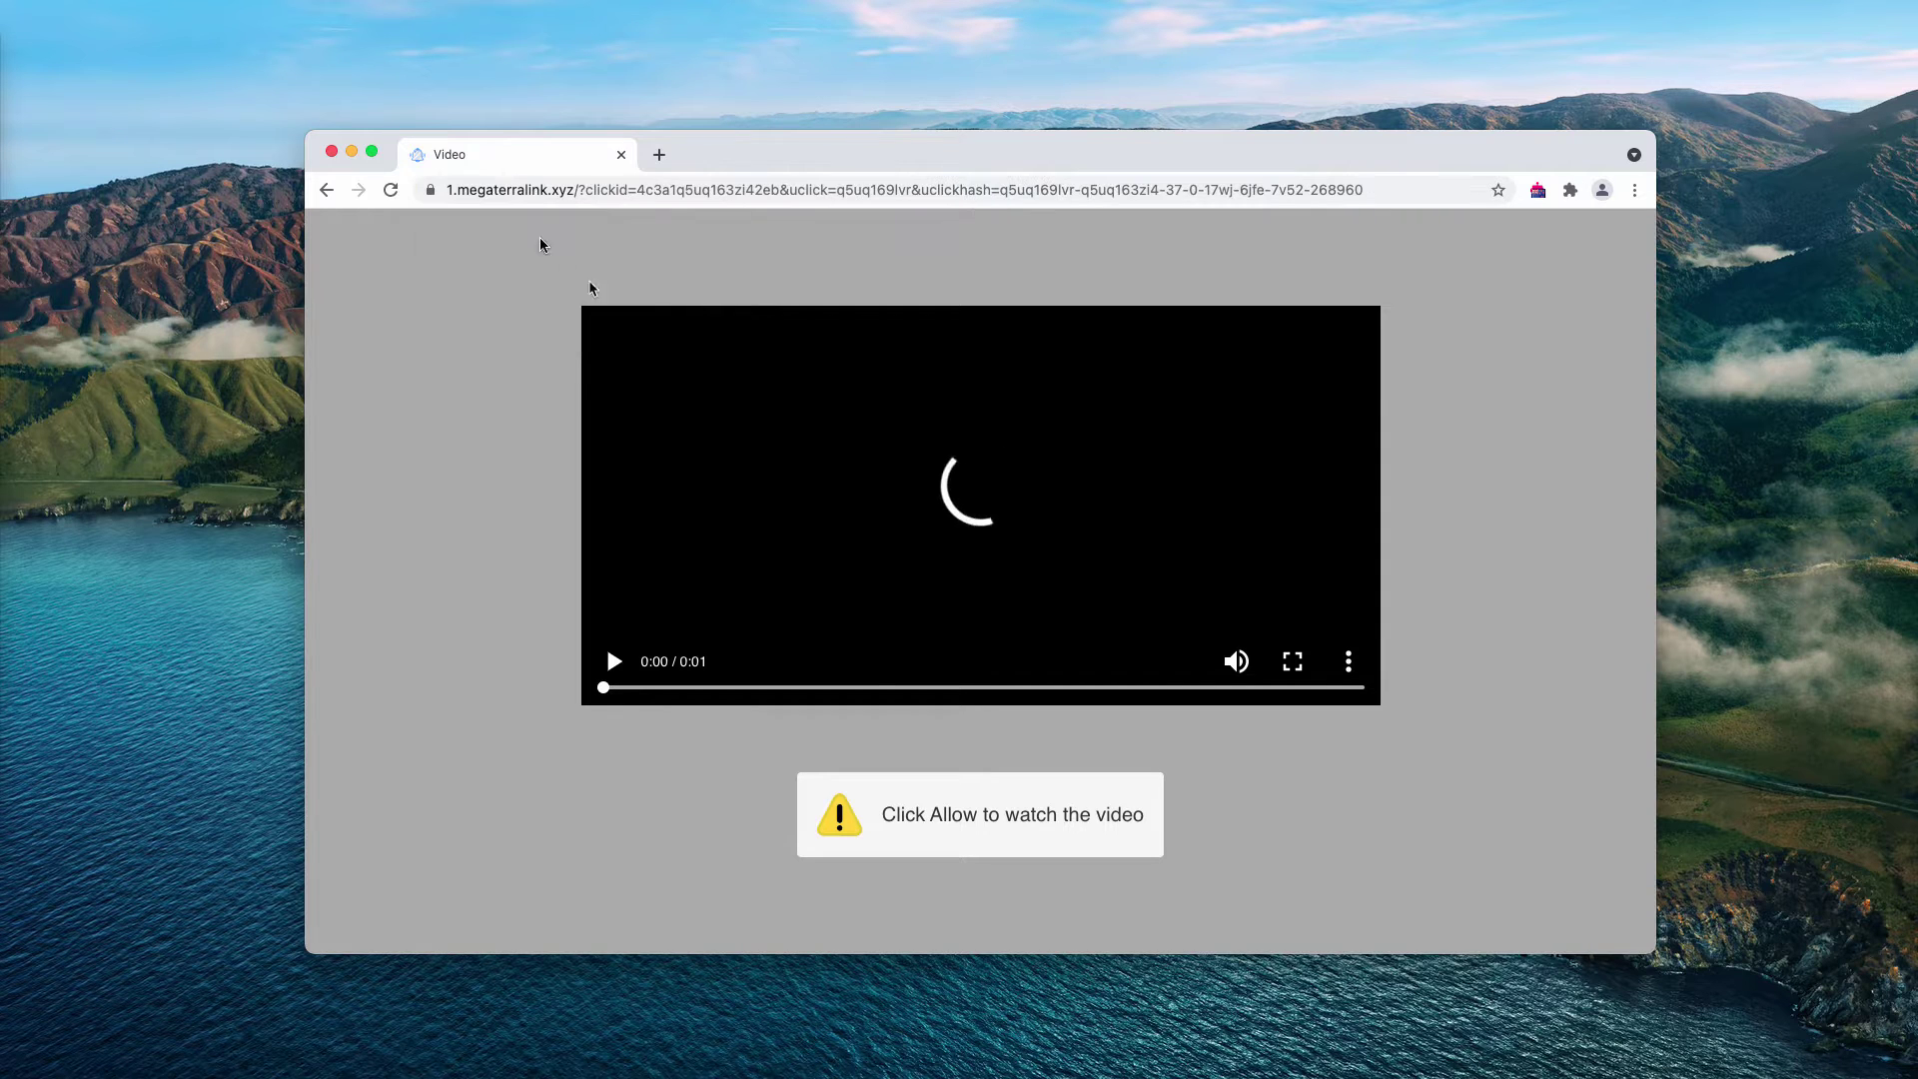
left_click_drag(729, 163, 697, 167)
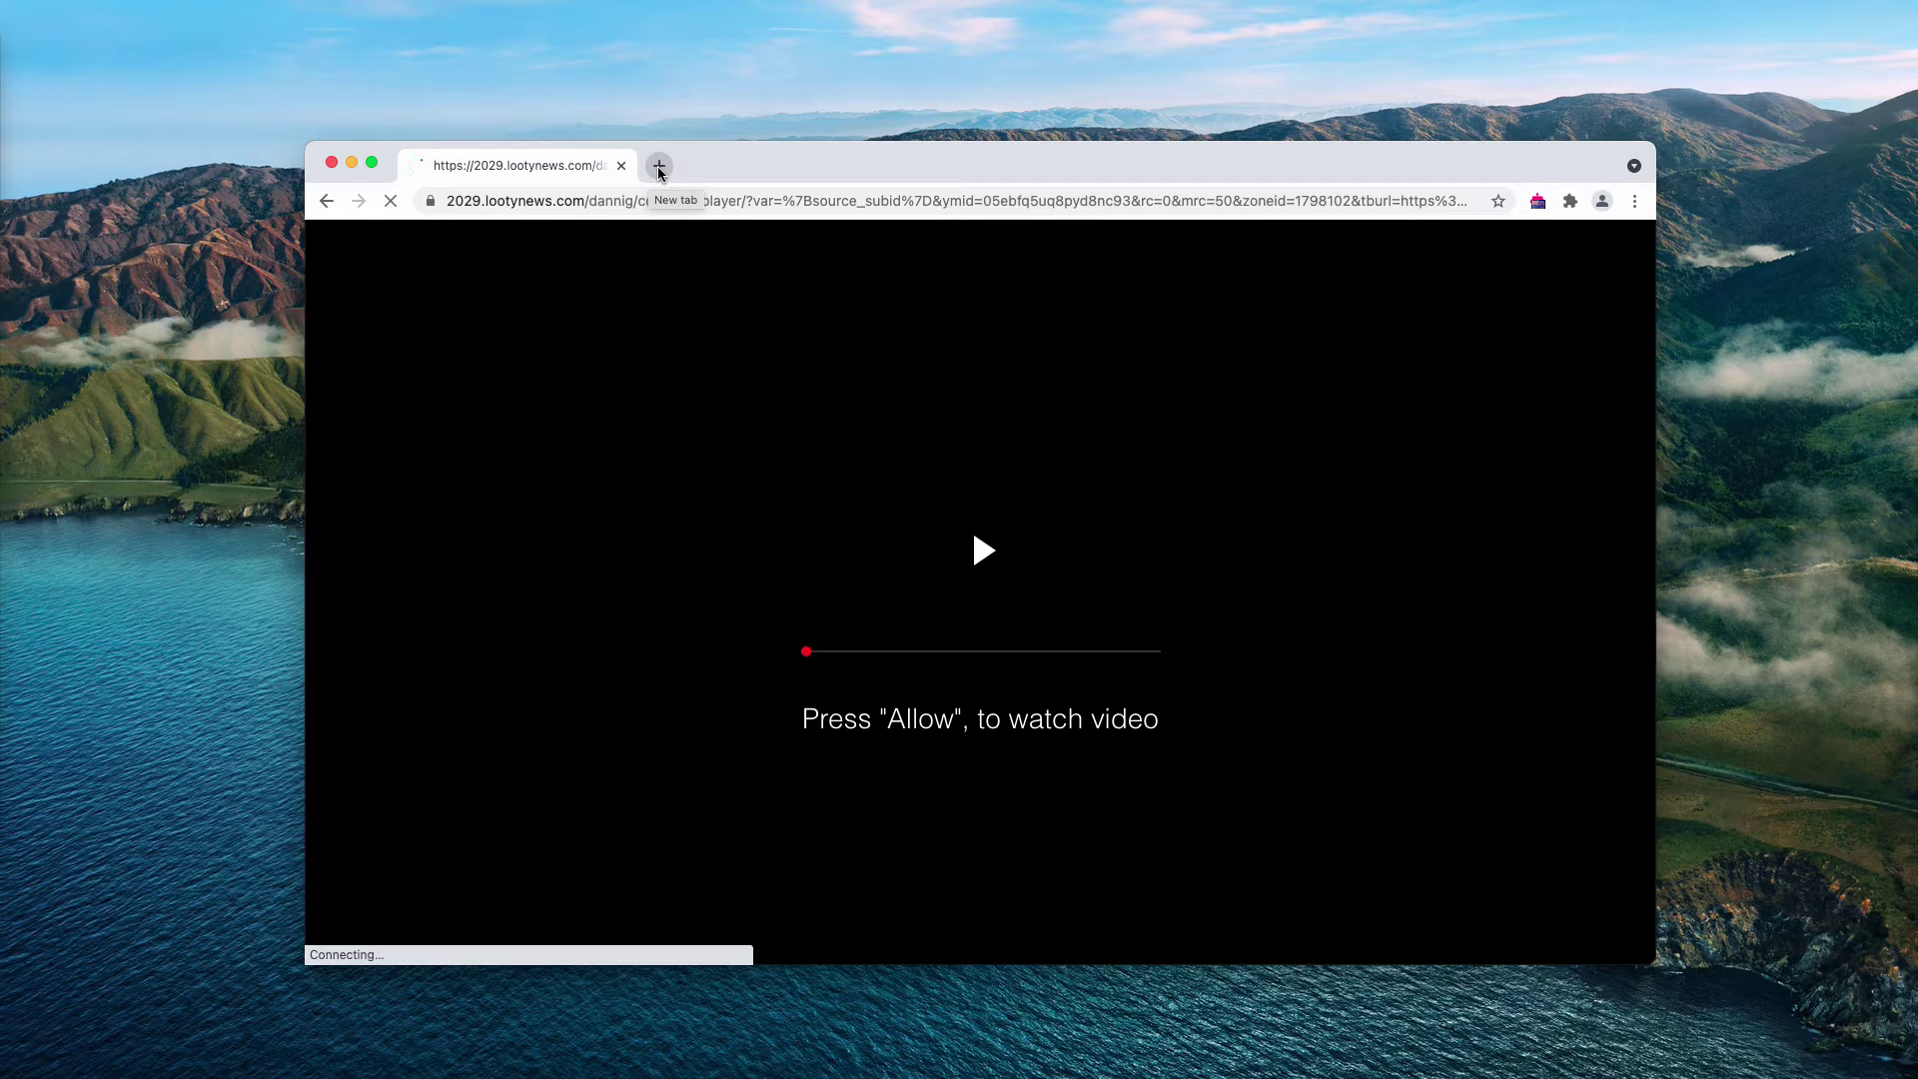
Step: Open a new browser tab and briefly check the lootynews.com video page before returning to it
left_click(659, 166)
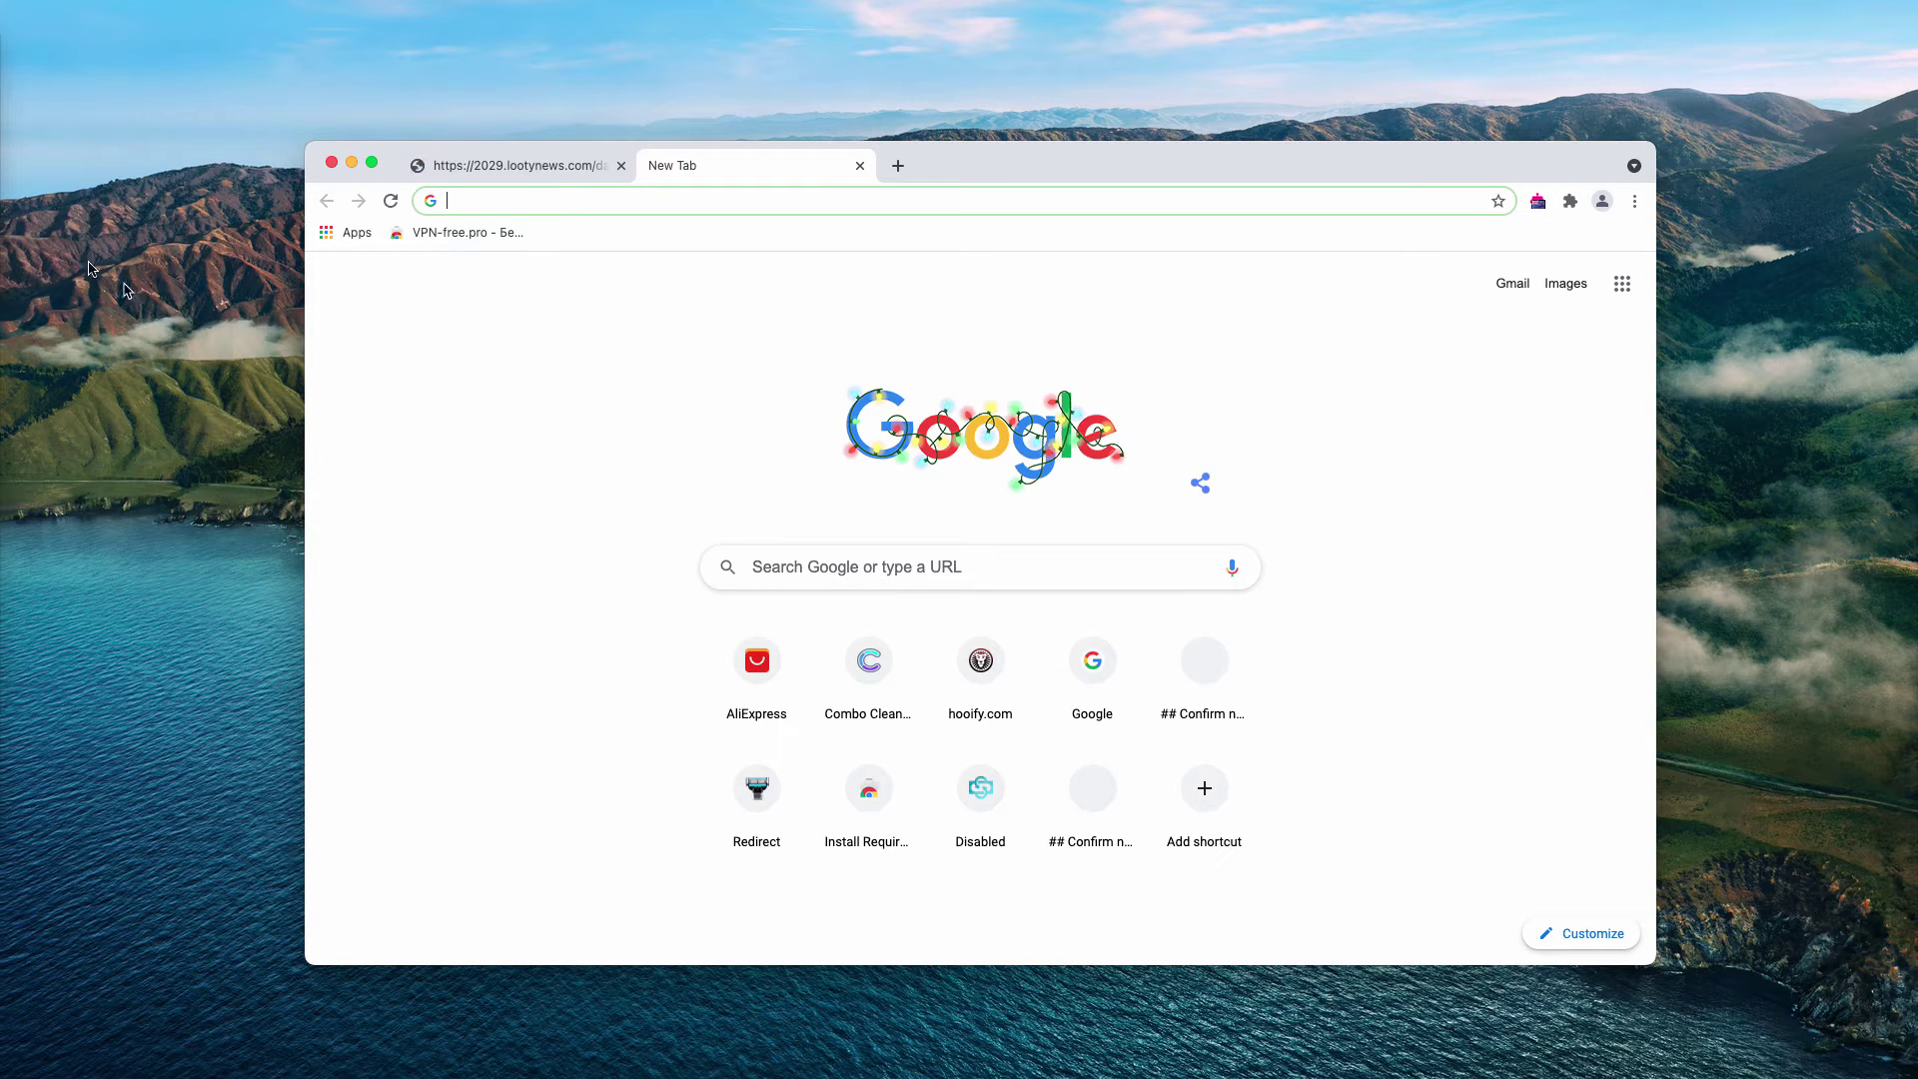
left_click(544, 172)
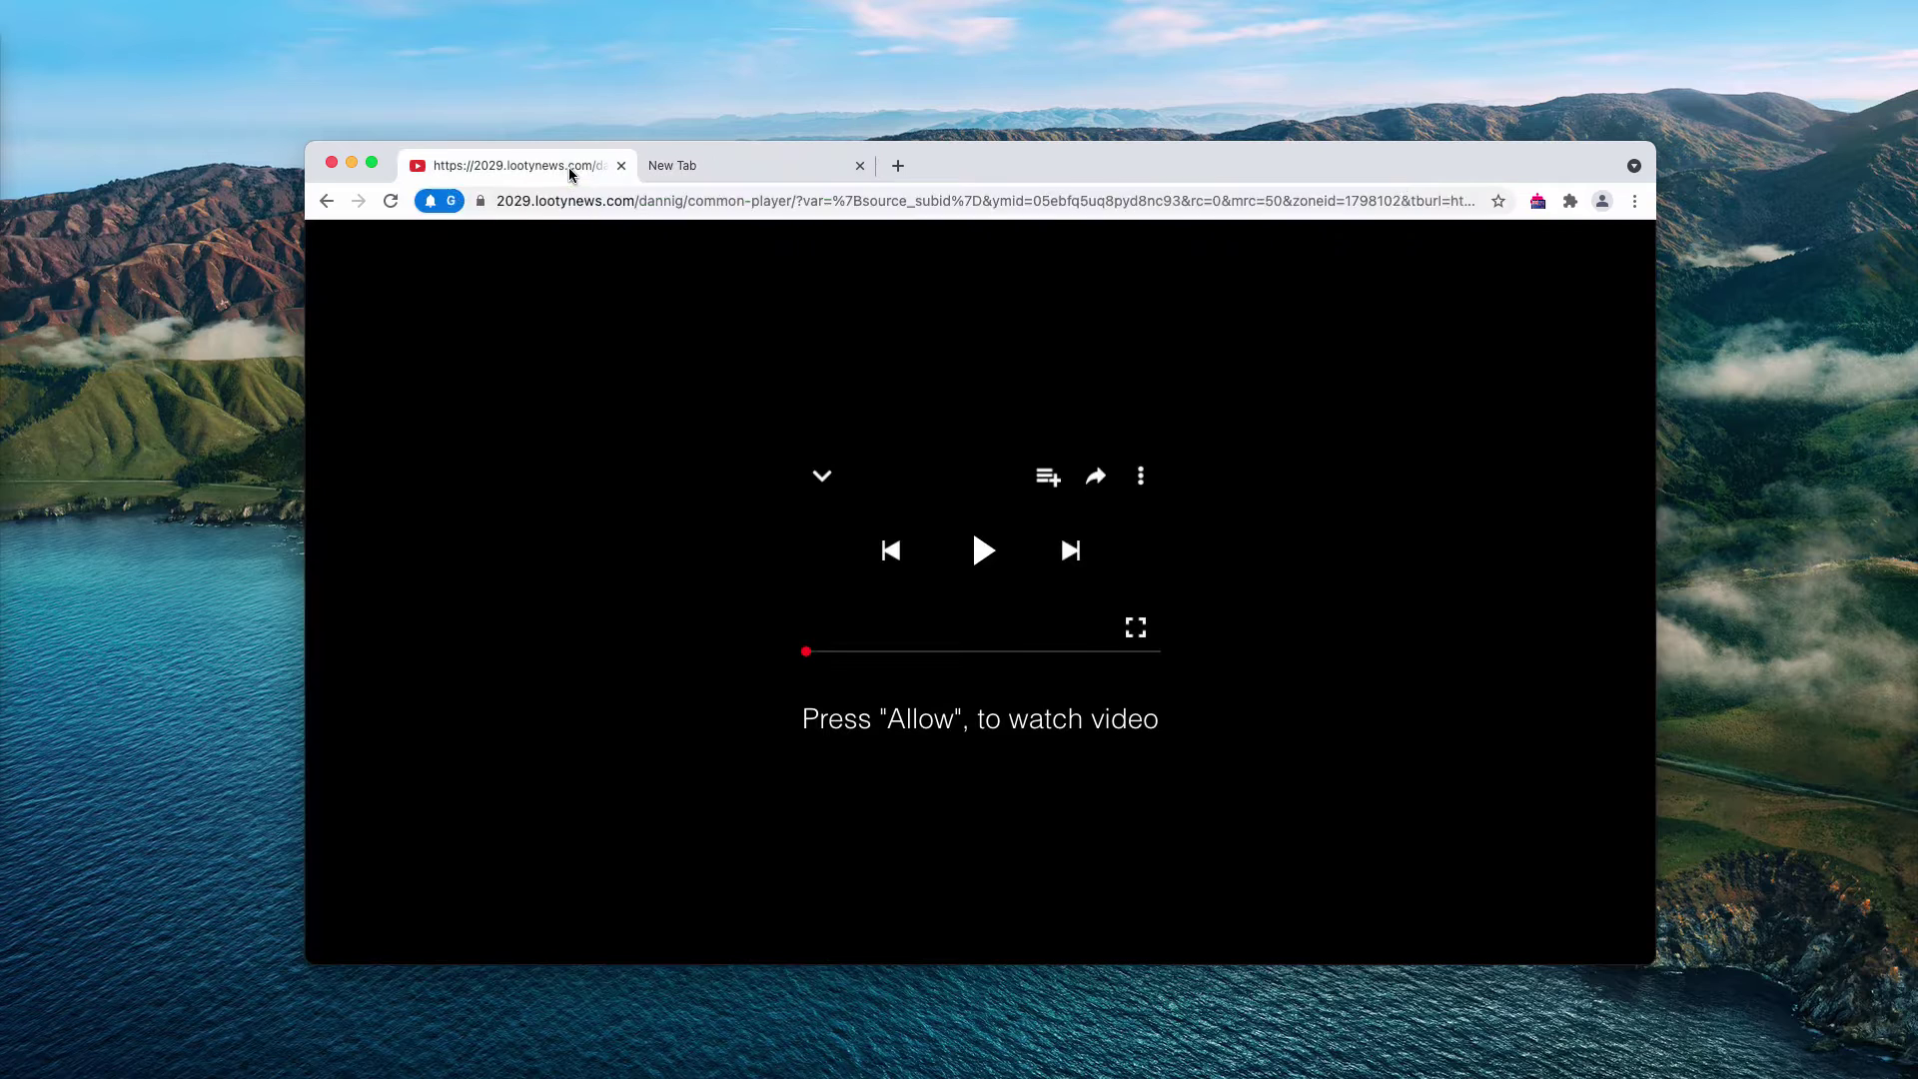
left_click(714, 172)
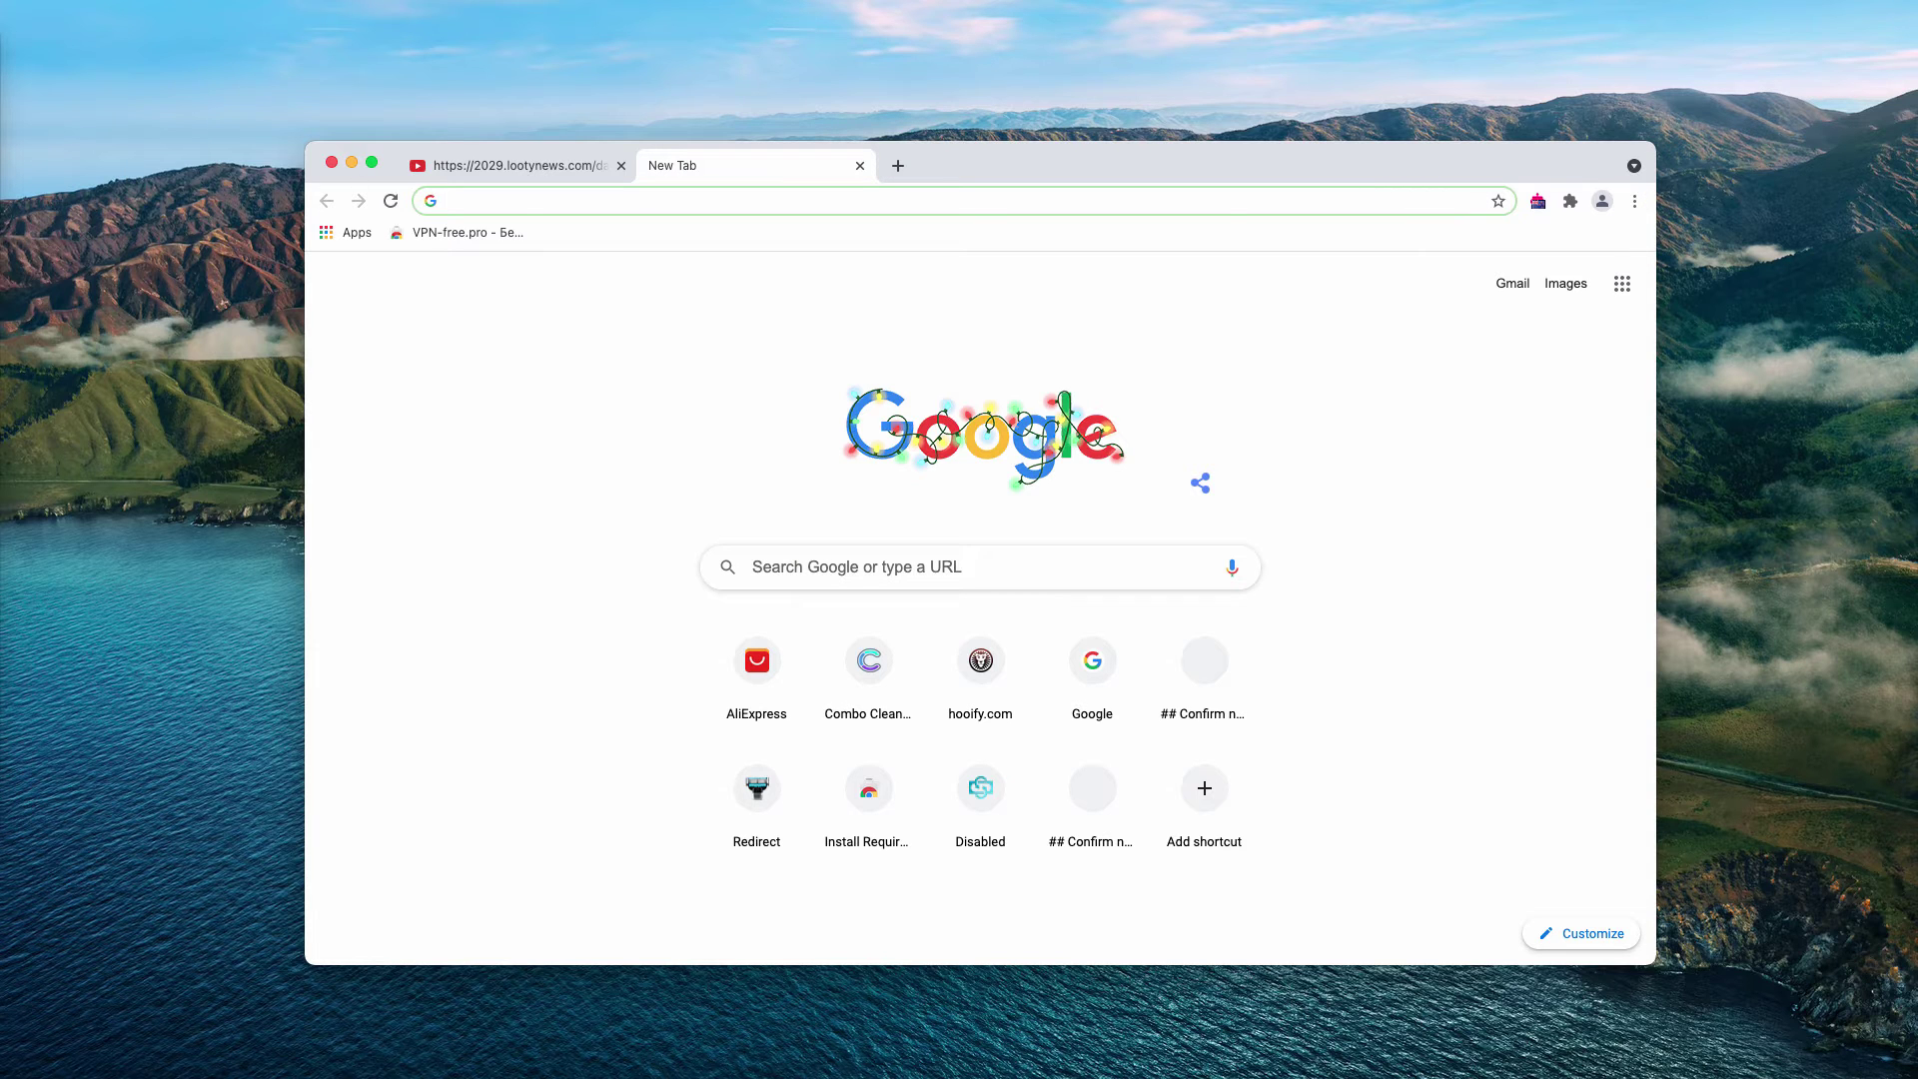
left_click_drag(1185, 170, 1184, 171)
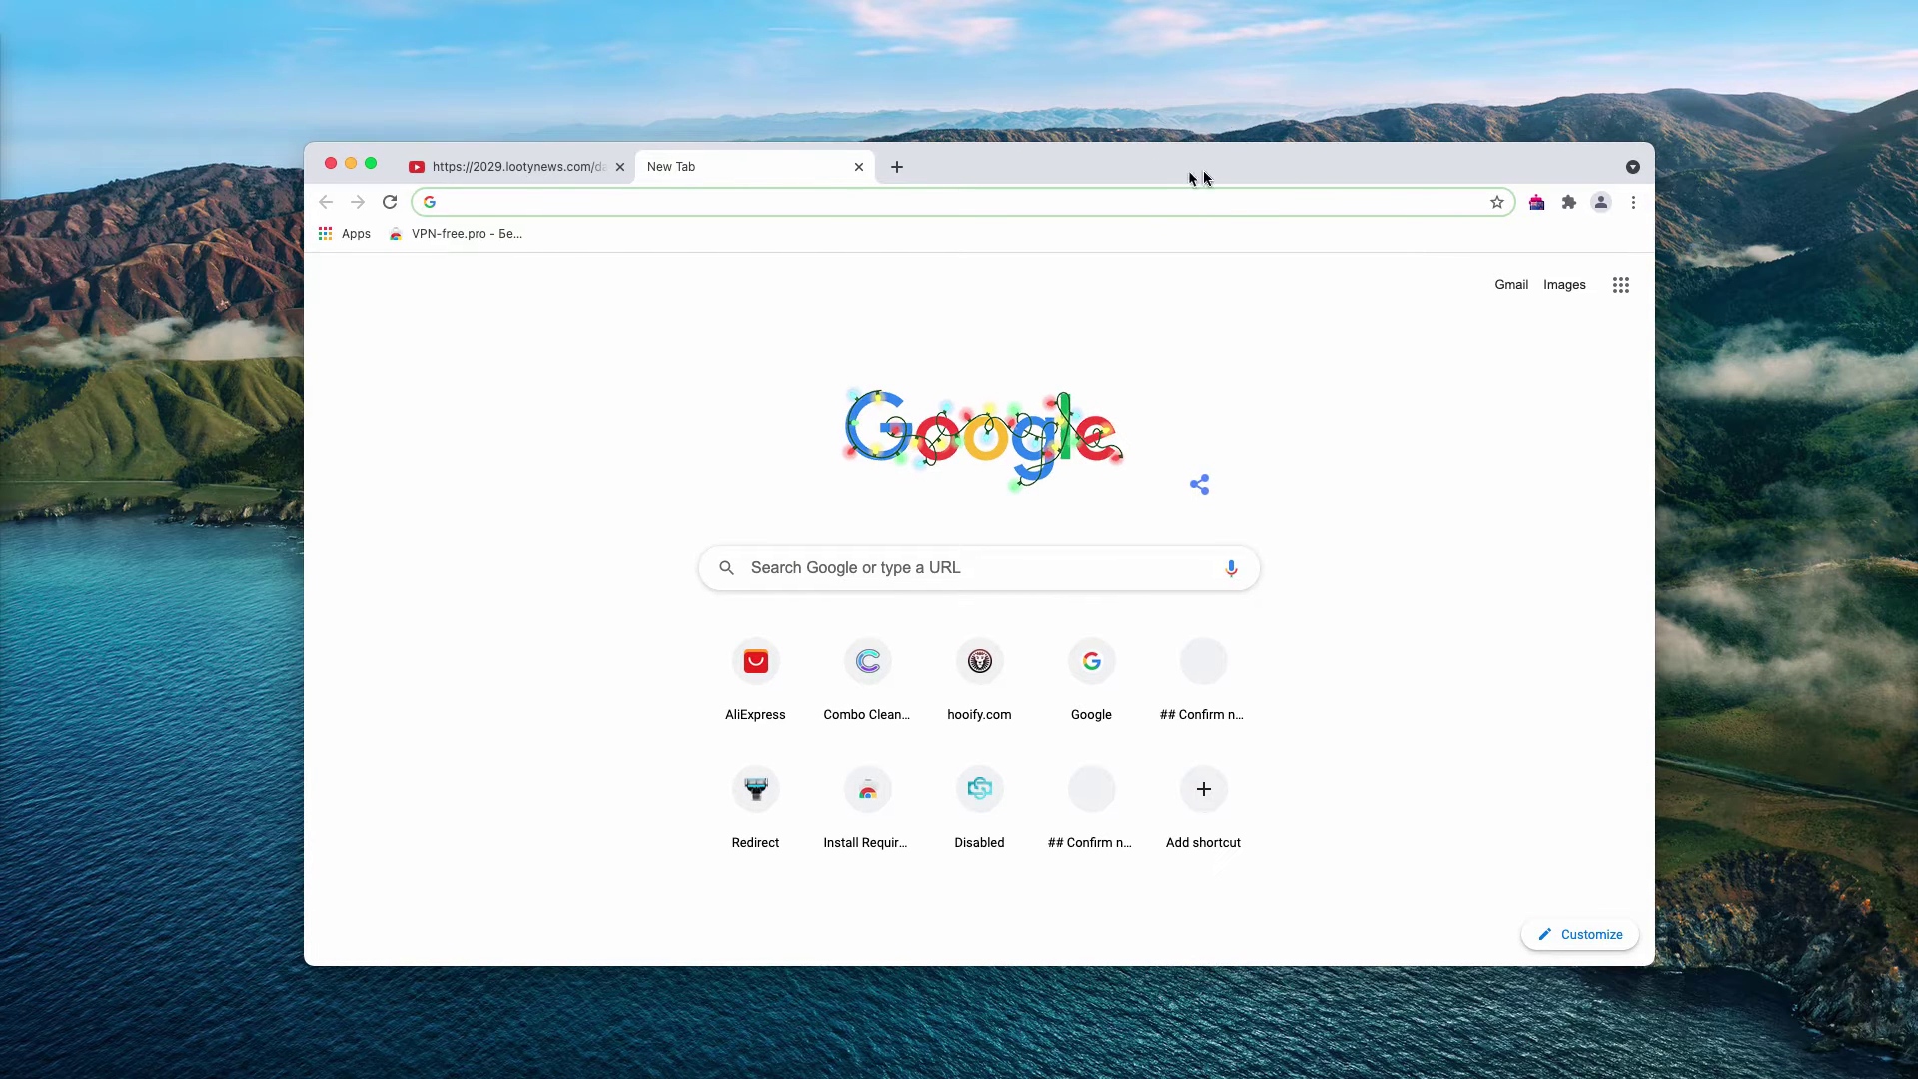
Step: Open the Notifications permissions in the browser's Site Settings
left_click(1634, 202)
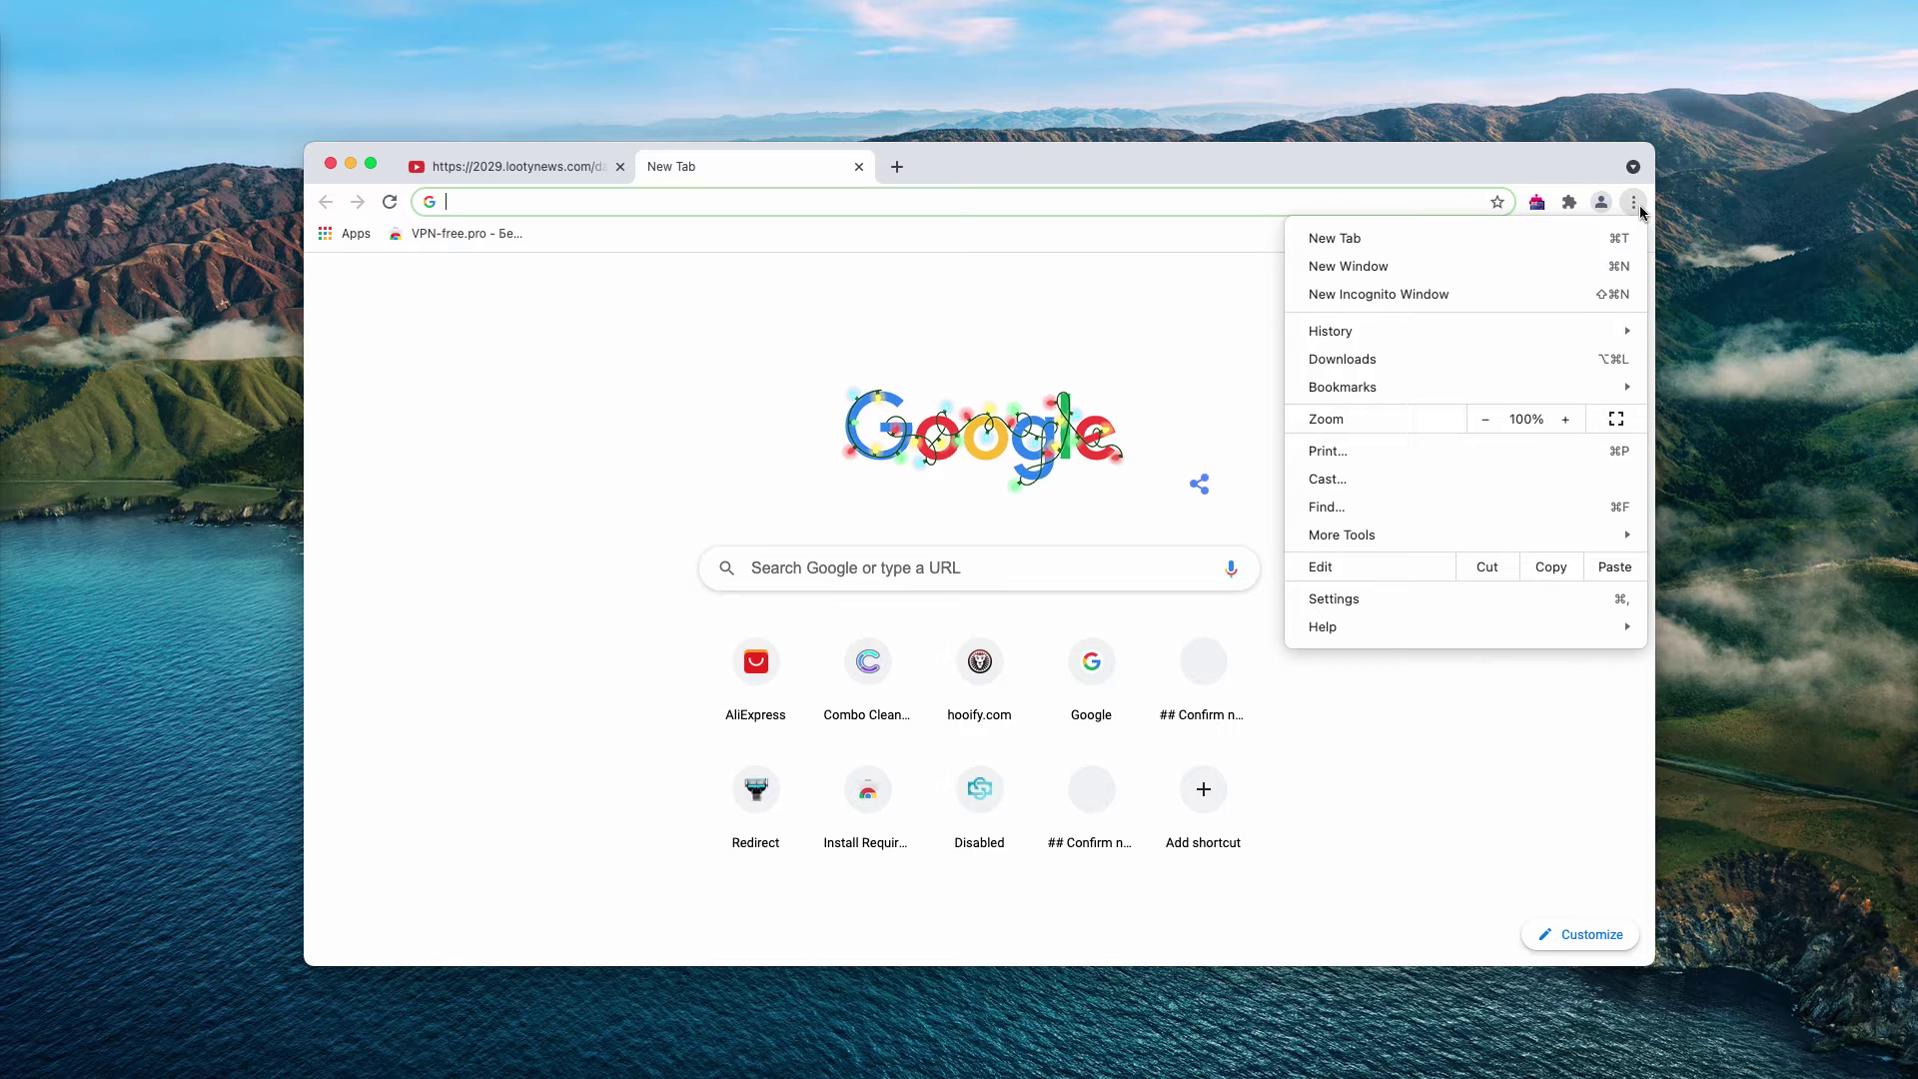
left_click(1334, 599)
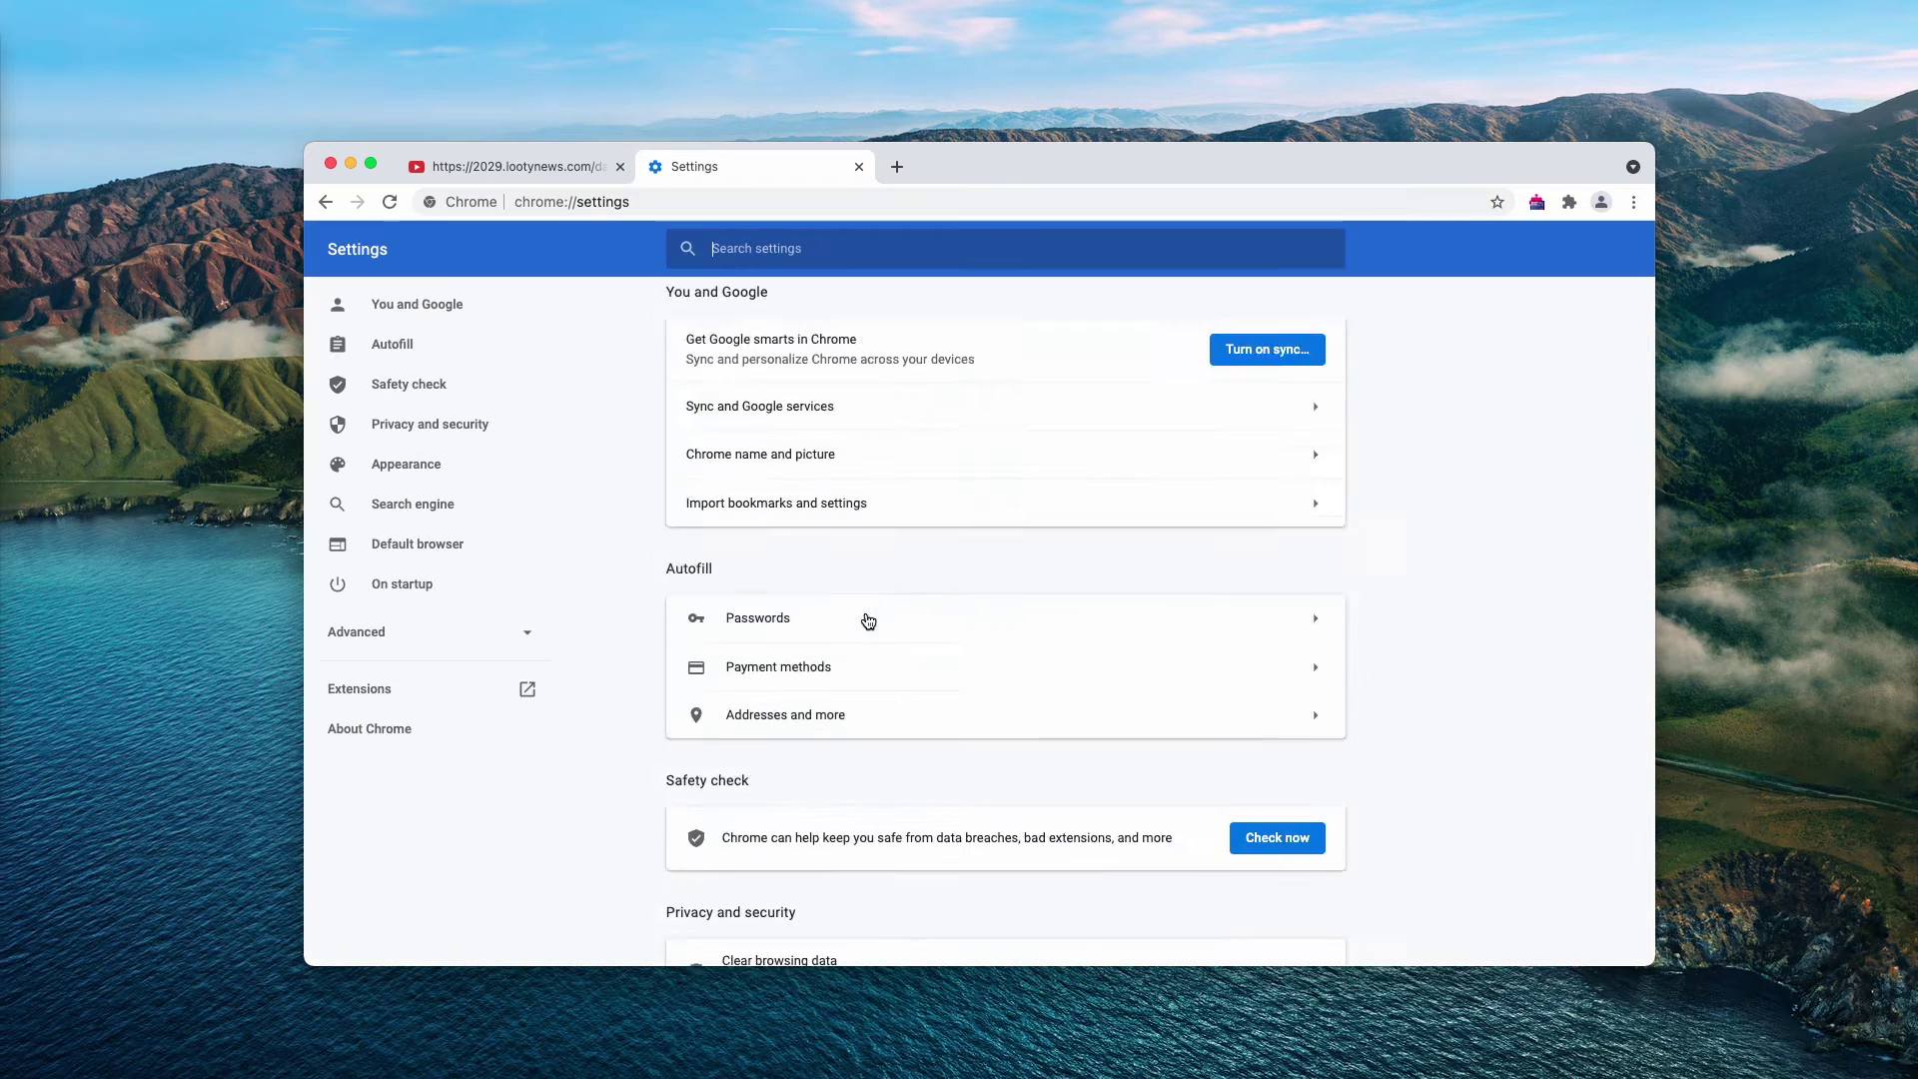
scroll(860, 621, "down", 4)
scroll(844, 696, "down", 2)
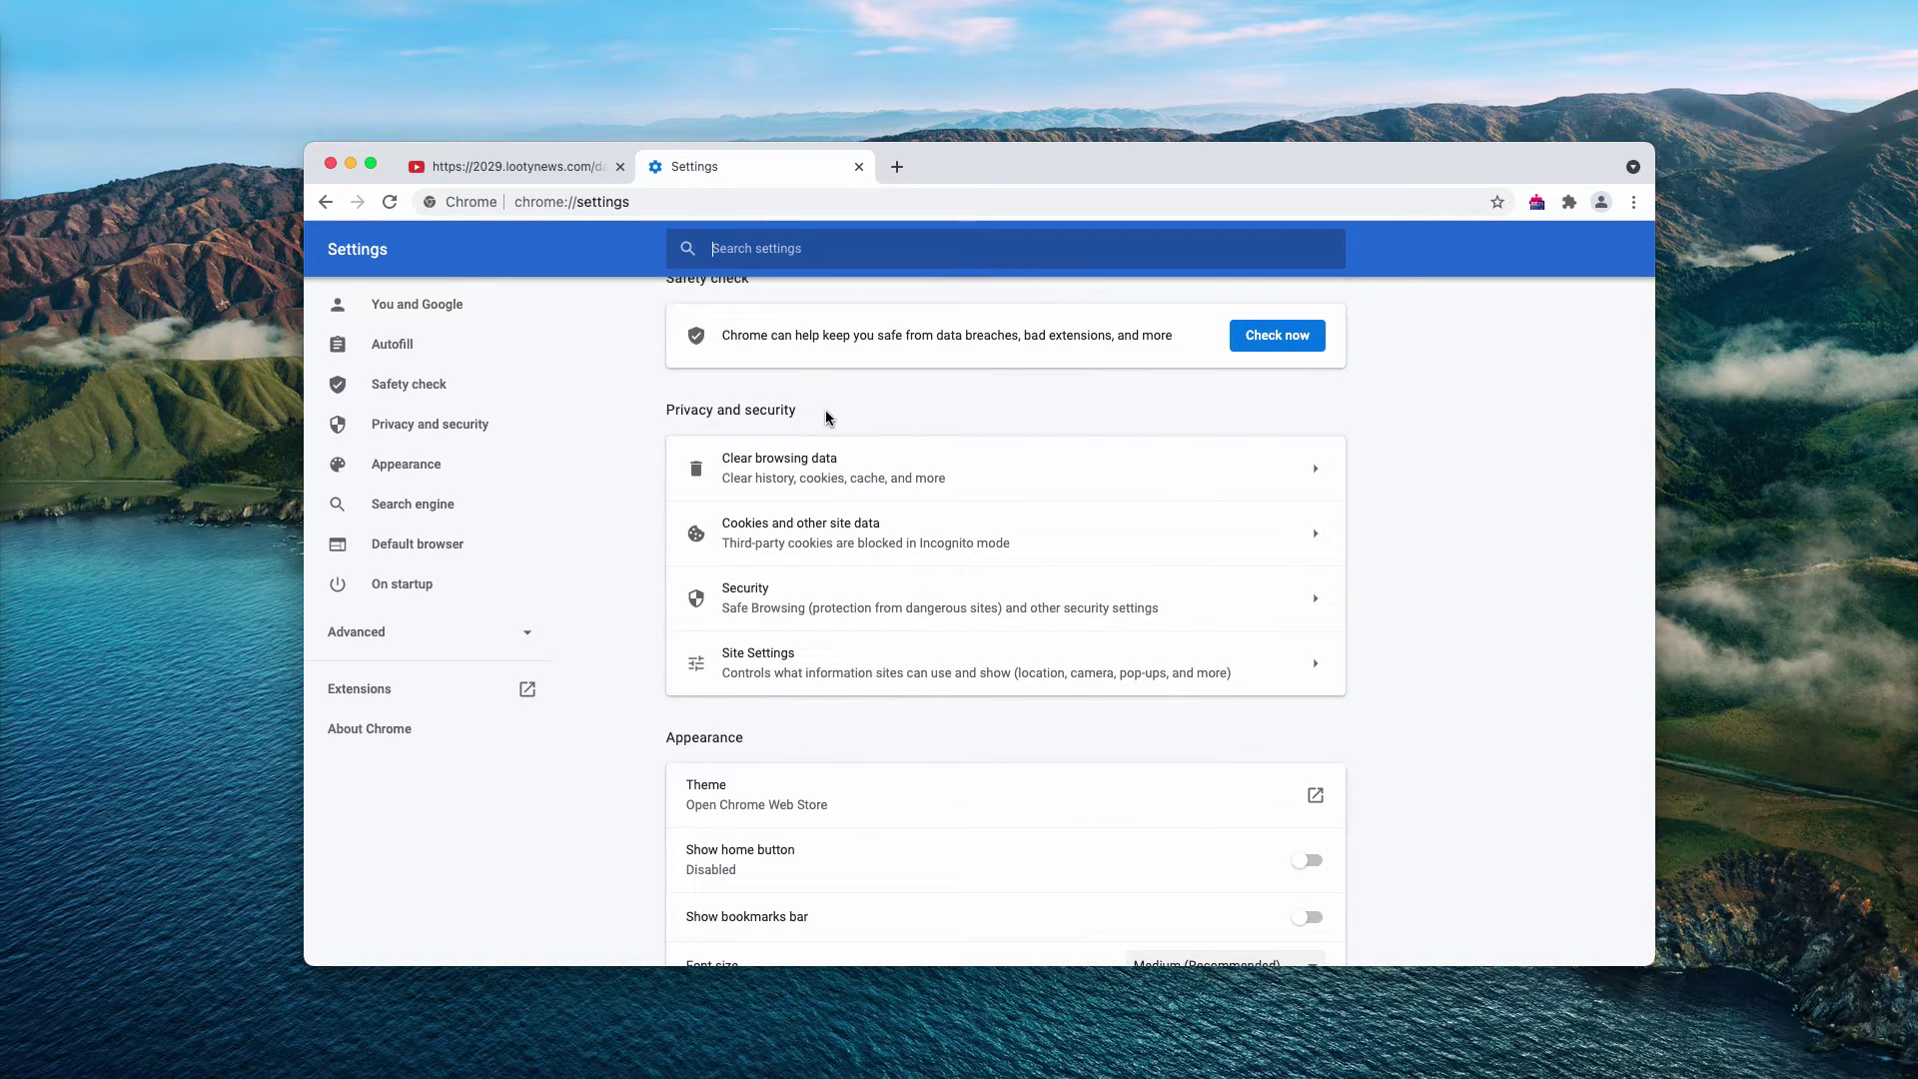
left_click(775, 663)
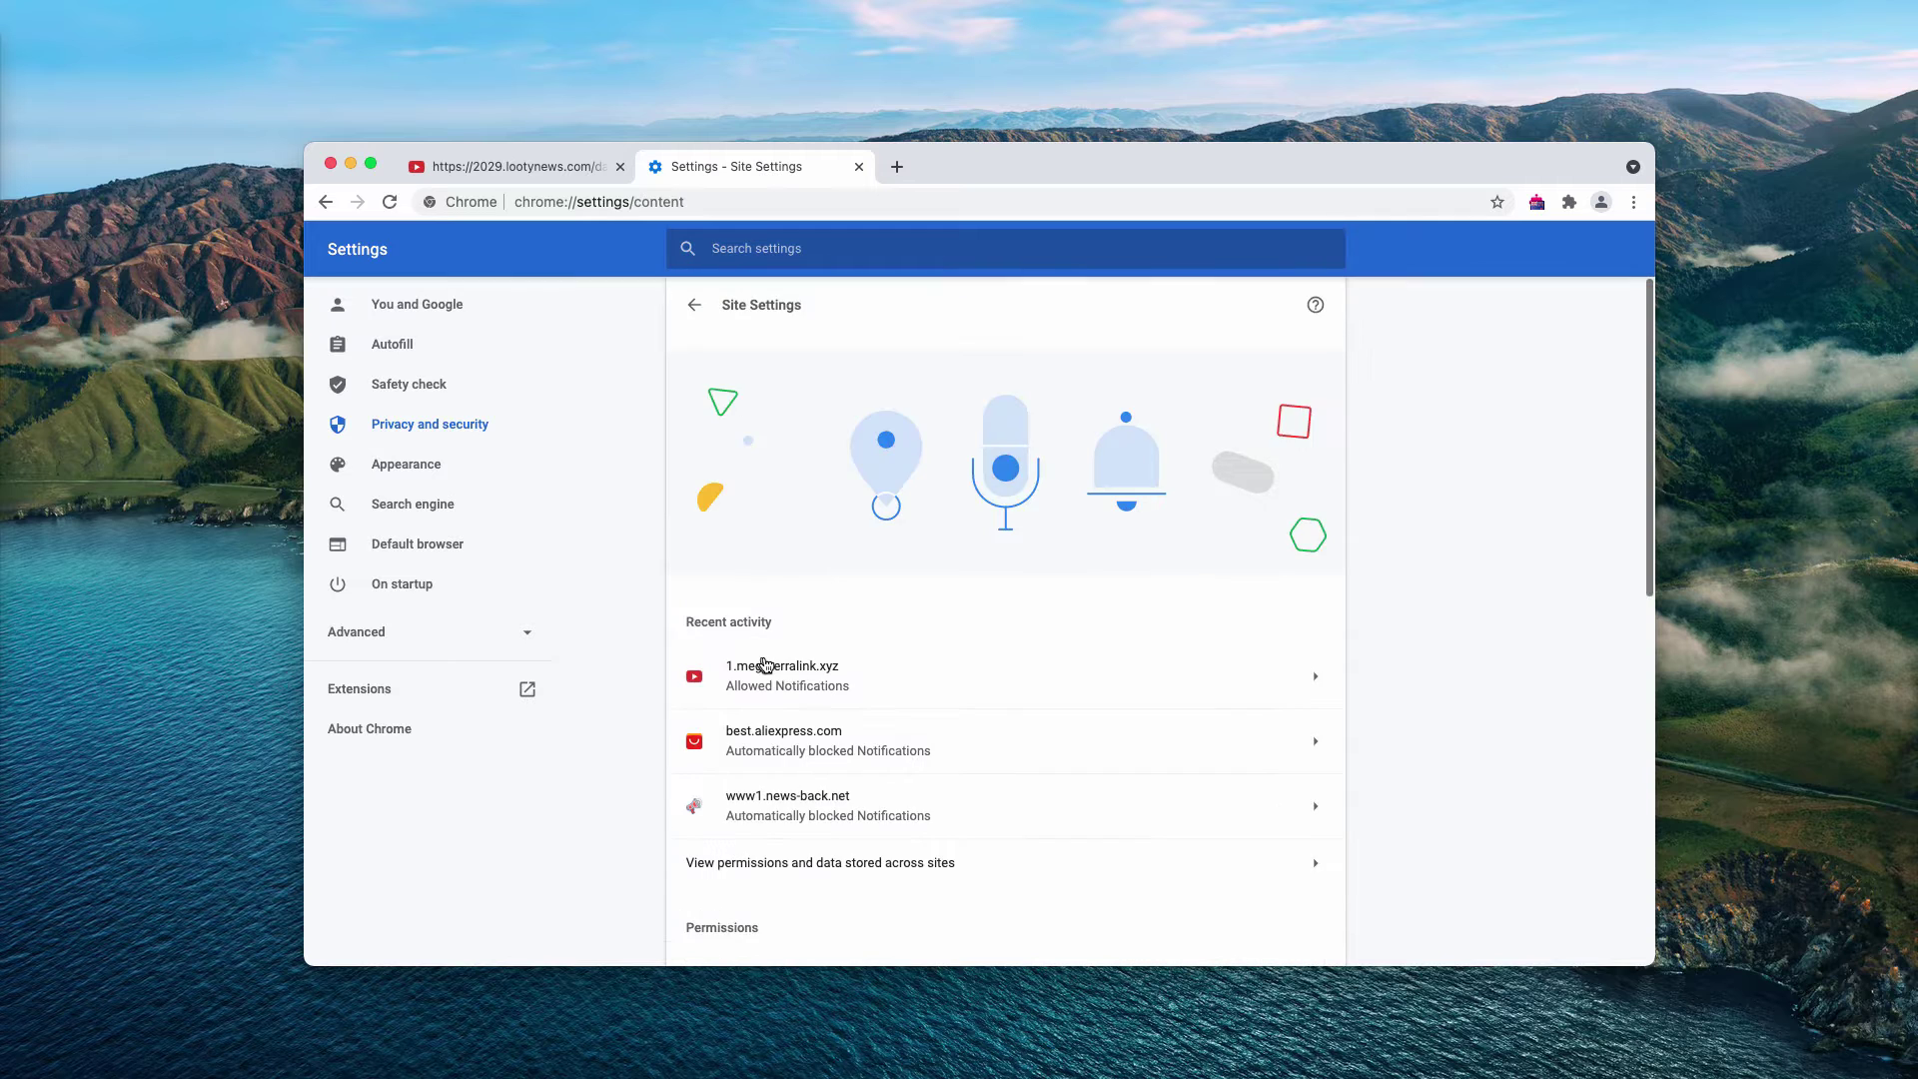
scroll(769, 669, "down", 3)
scroll(770, 667, "down", 2)
left_click(844, 738)
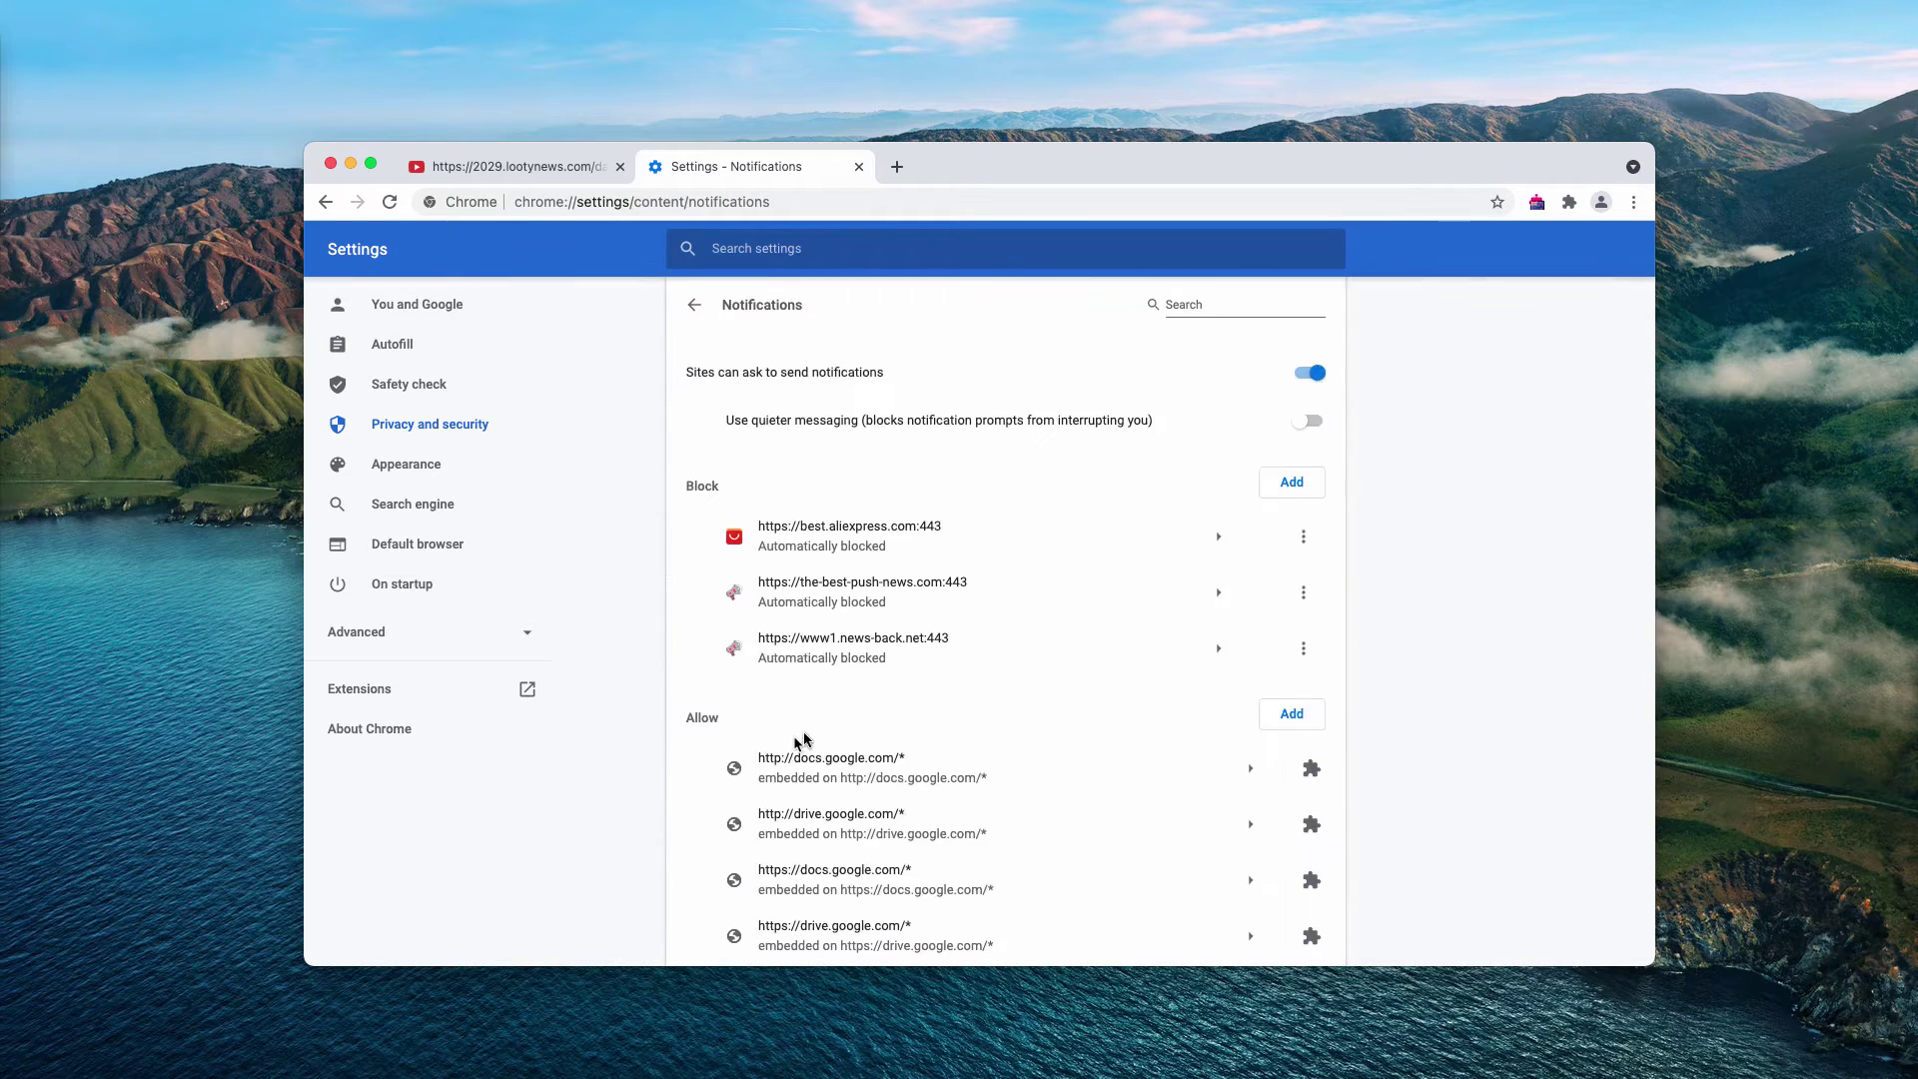
Step: Remove load3.biz and 1.megaterralink.xyz from the sites allowed to send notifications
scroll(814, 738, "down", 3)
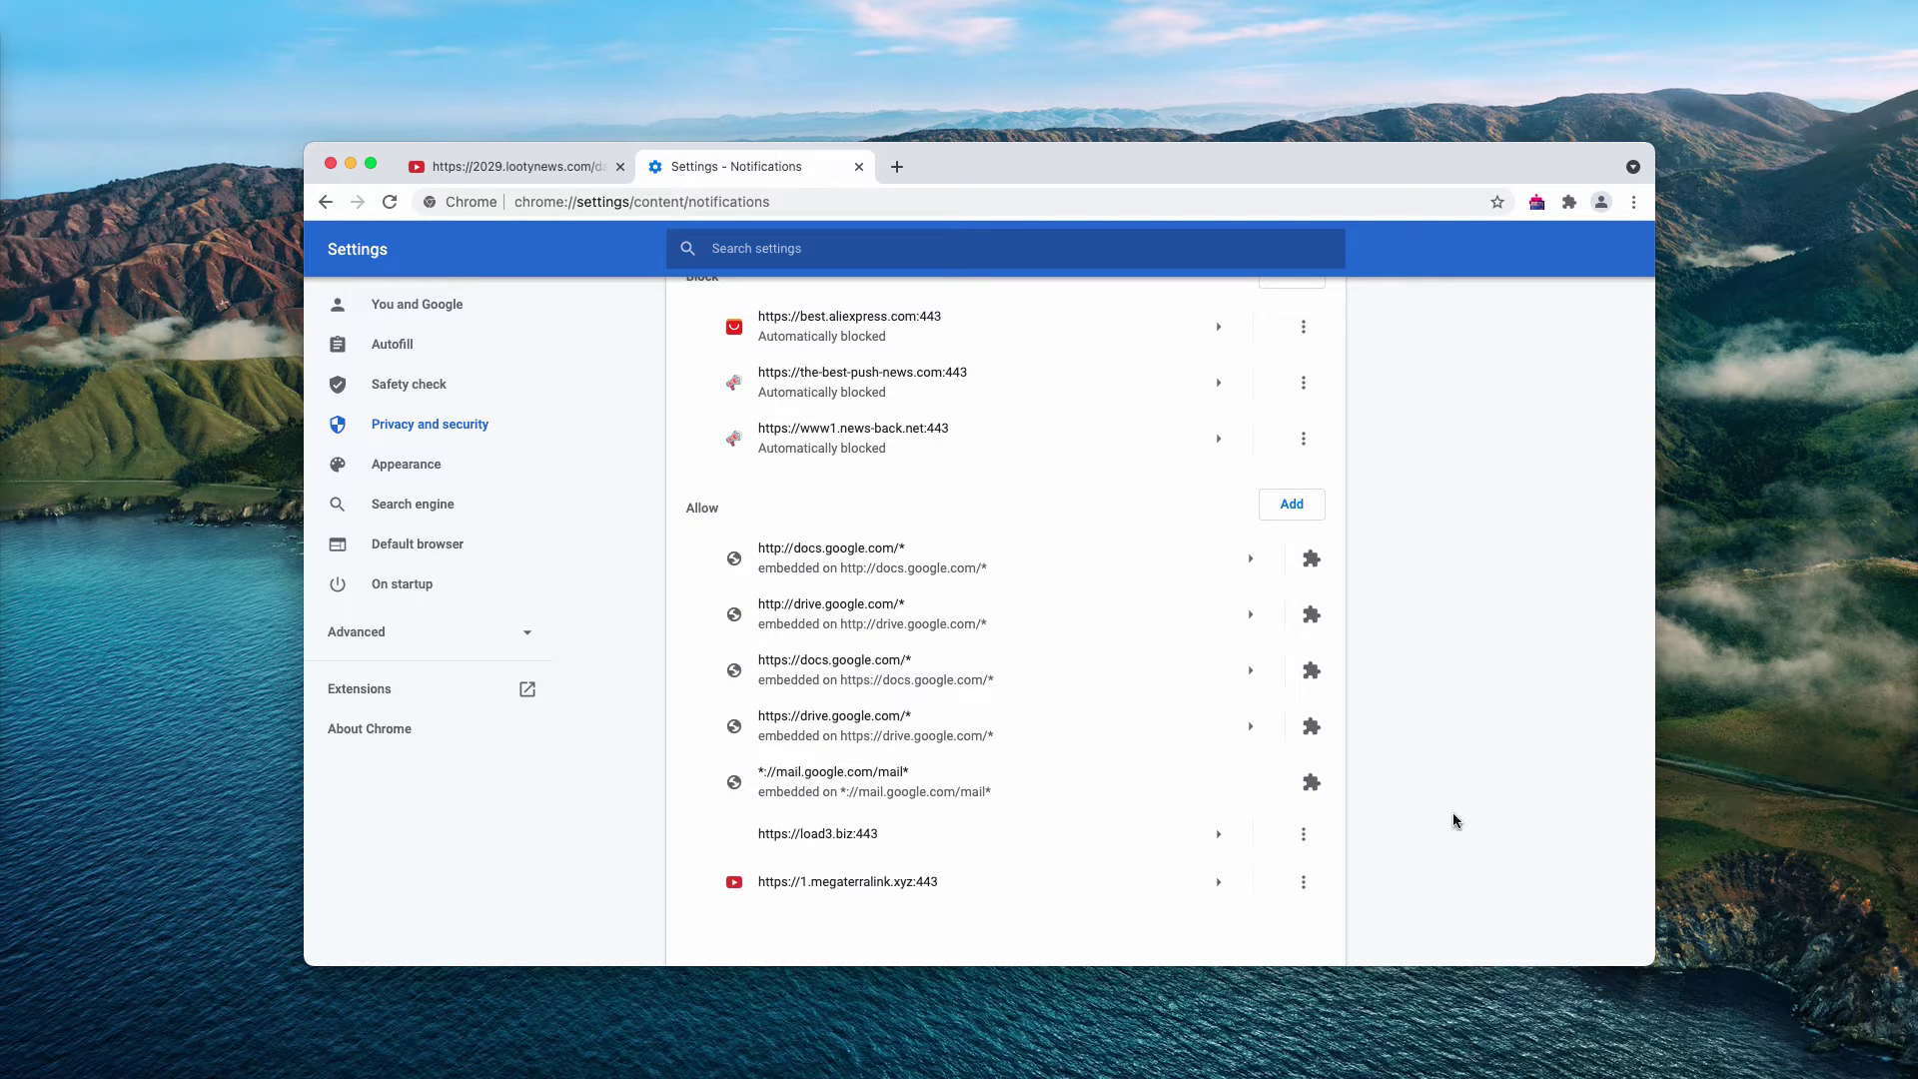
left_click(1303, 834)
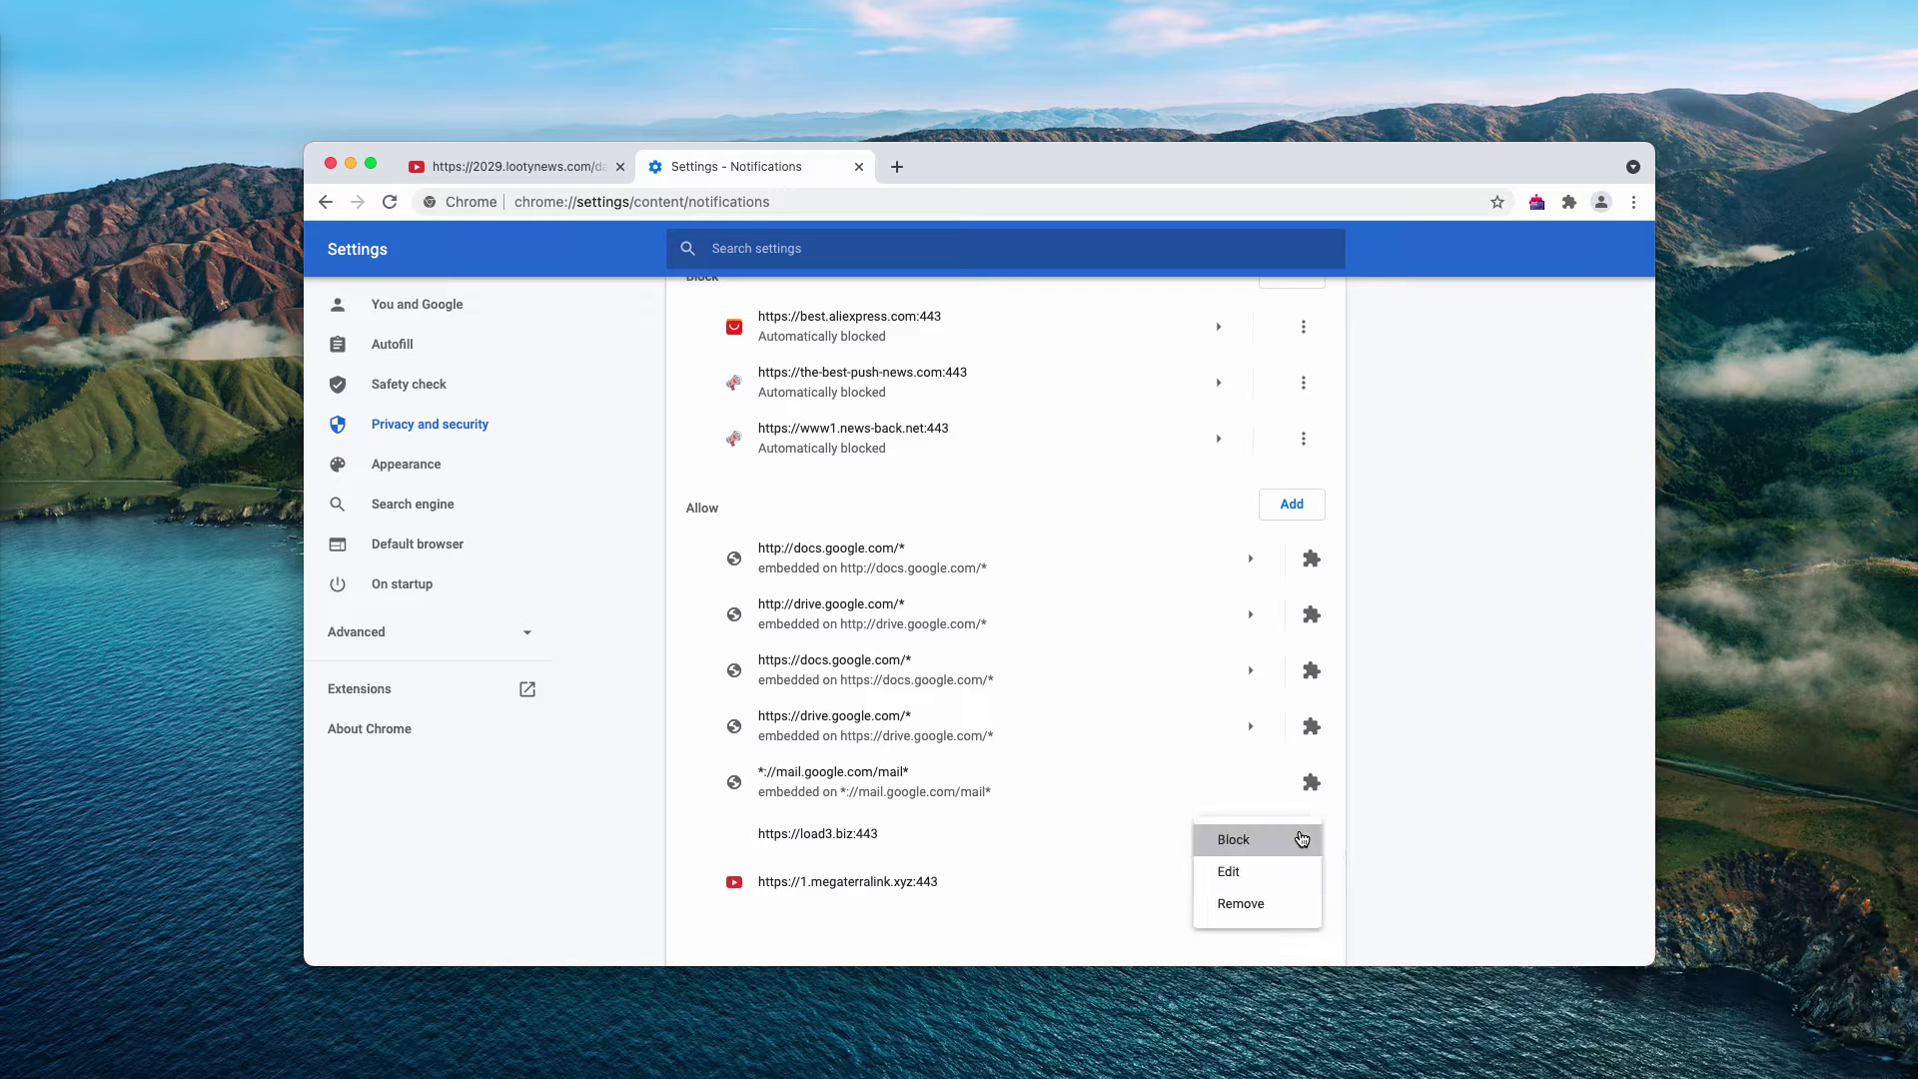
left_click(1297, 903)
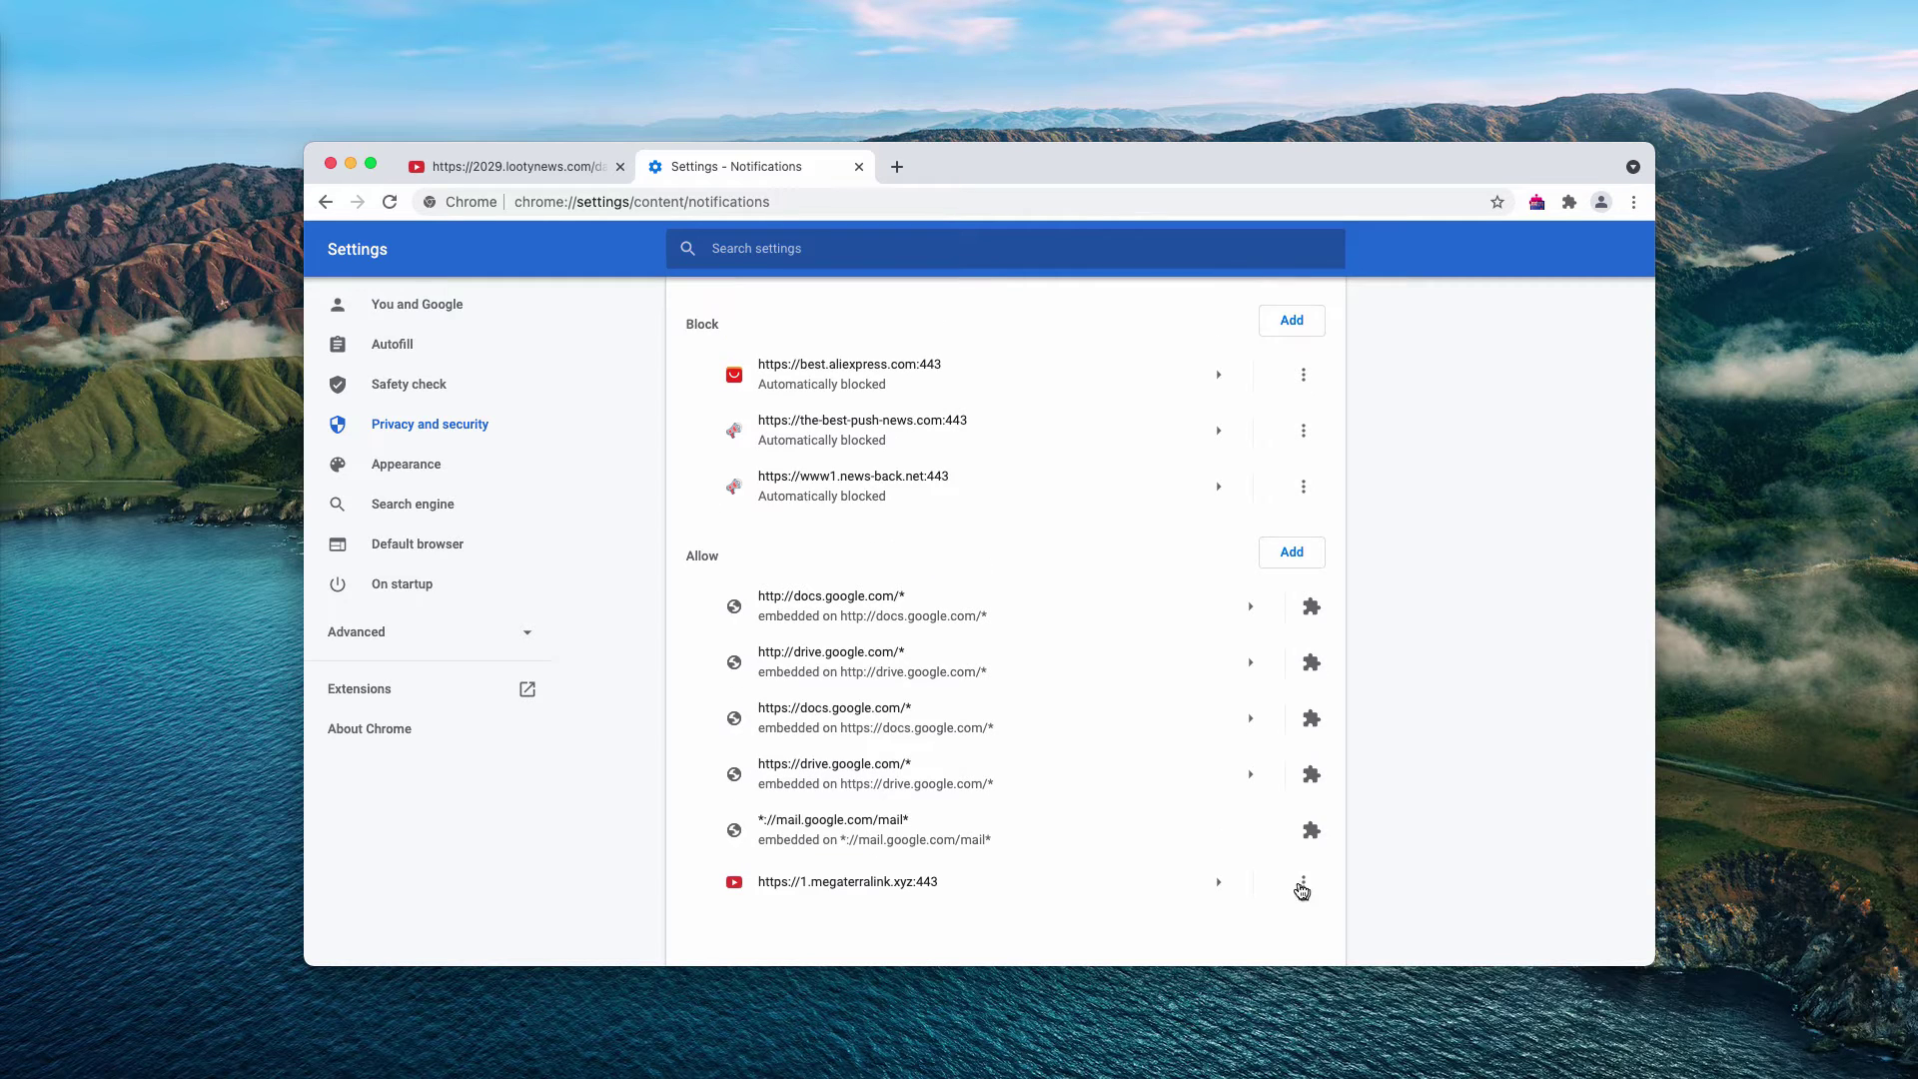
left_click(1302, 887)
left_click(1287, 884)
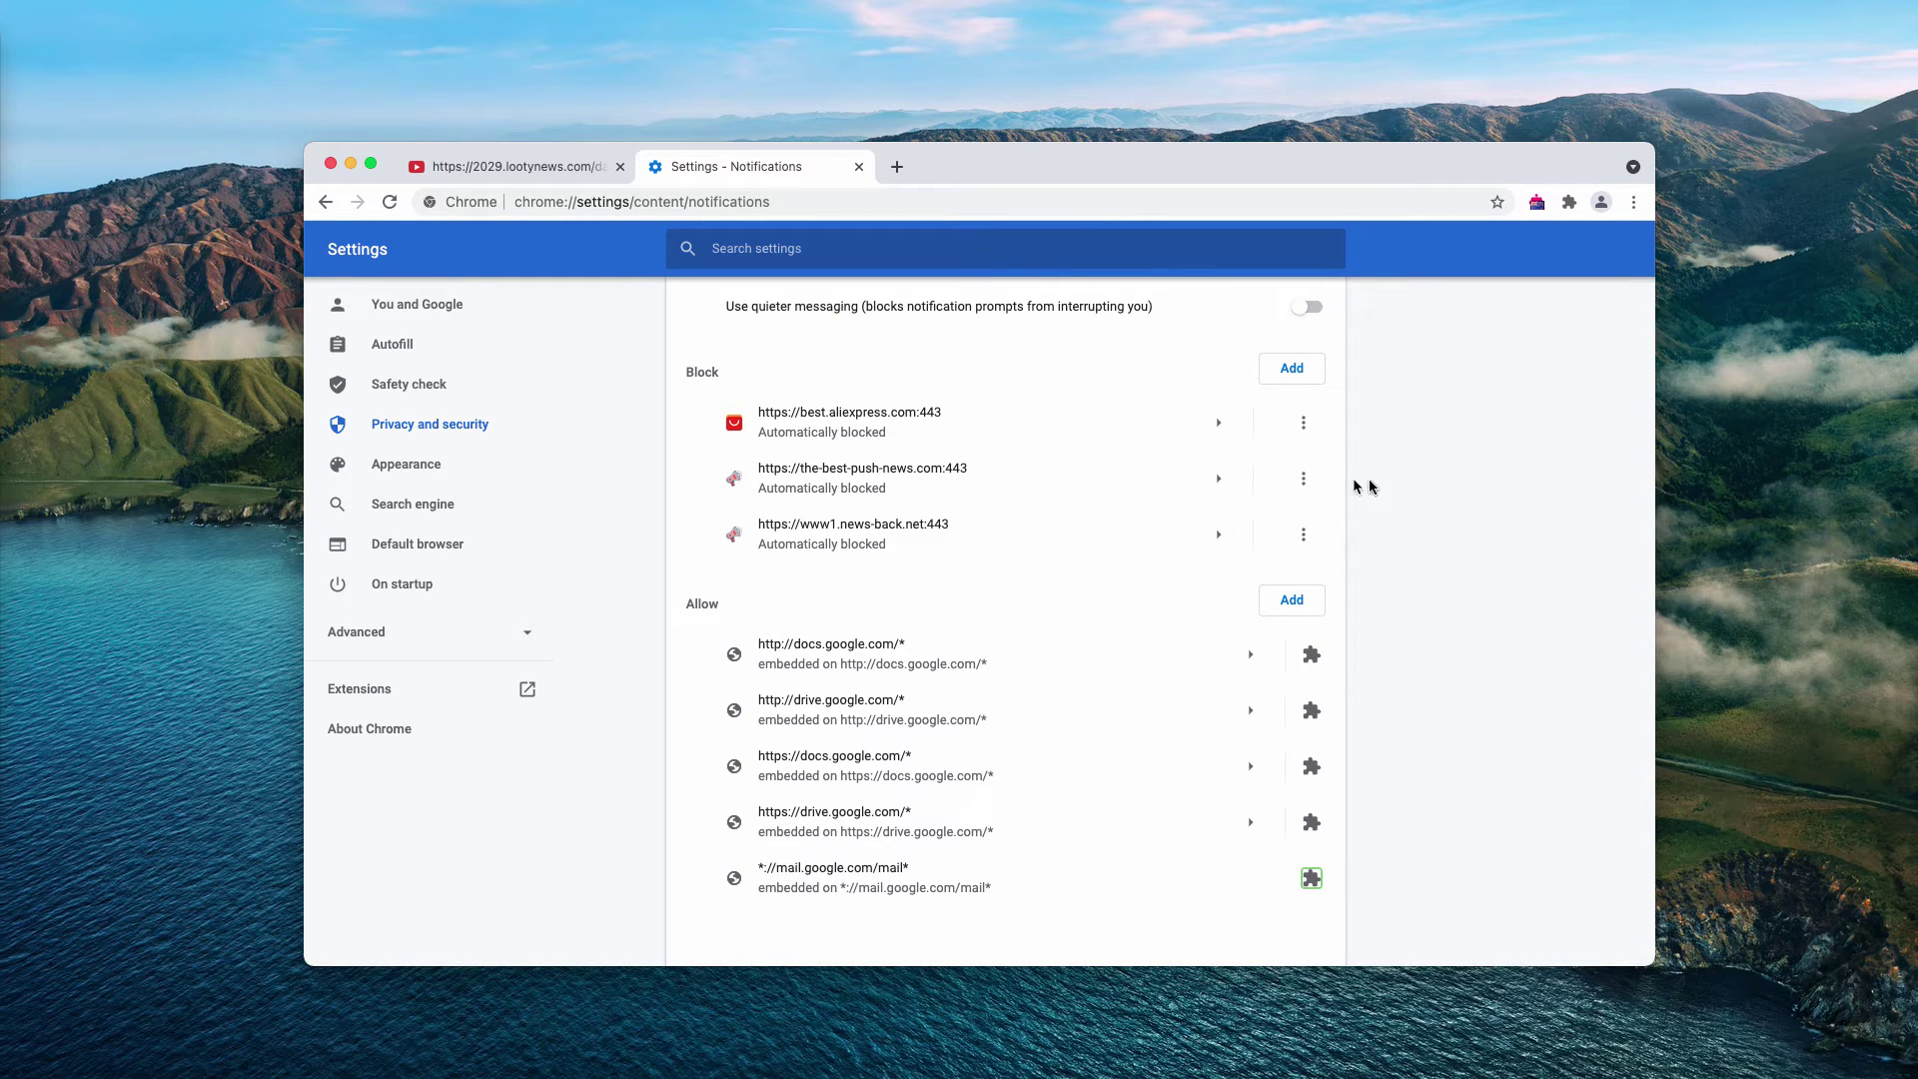
Step: Remove best.aliexpress.com, the-best-push-news.com and www1.news-back.net from the blocked notification sites
left_click(1303, 423)
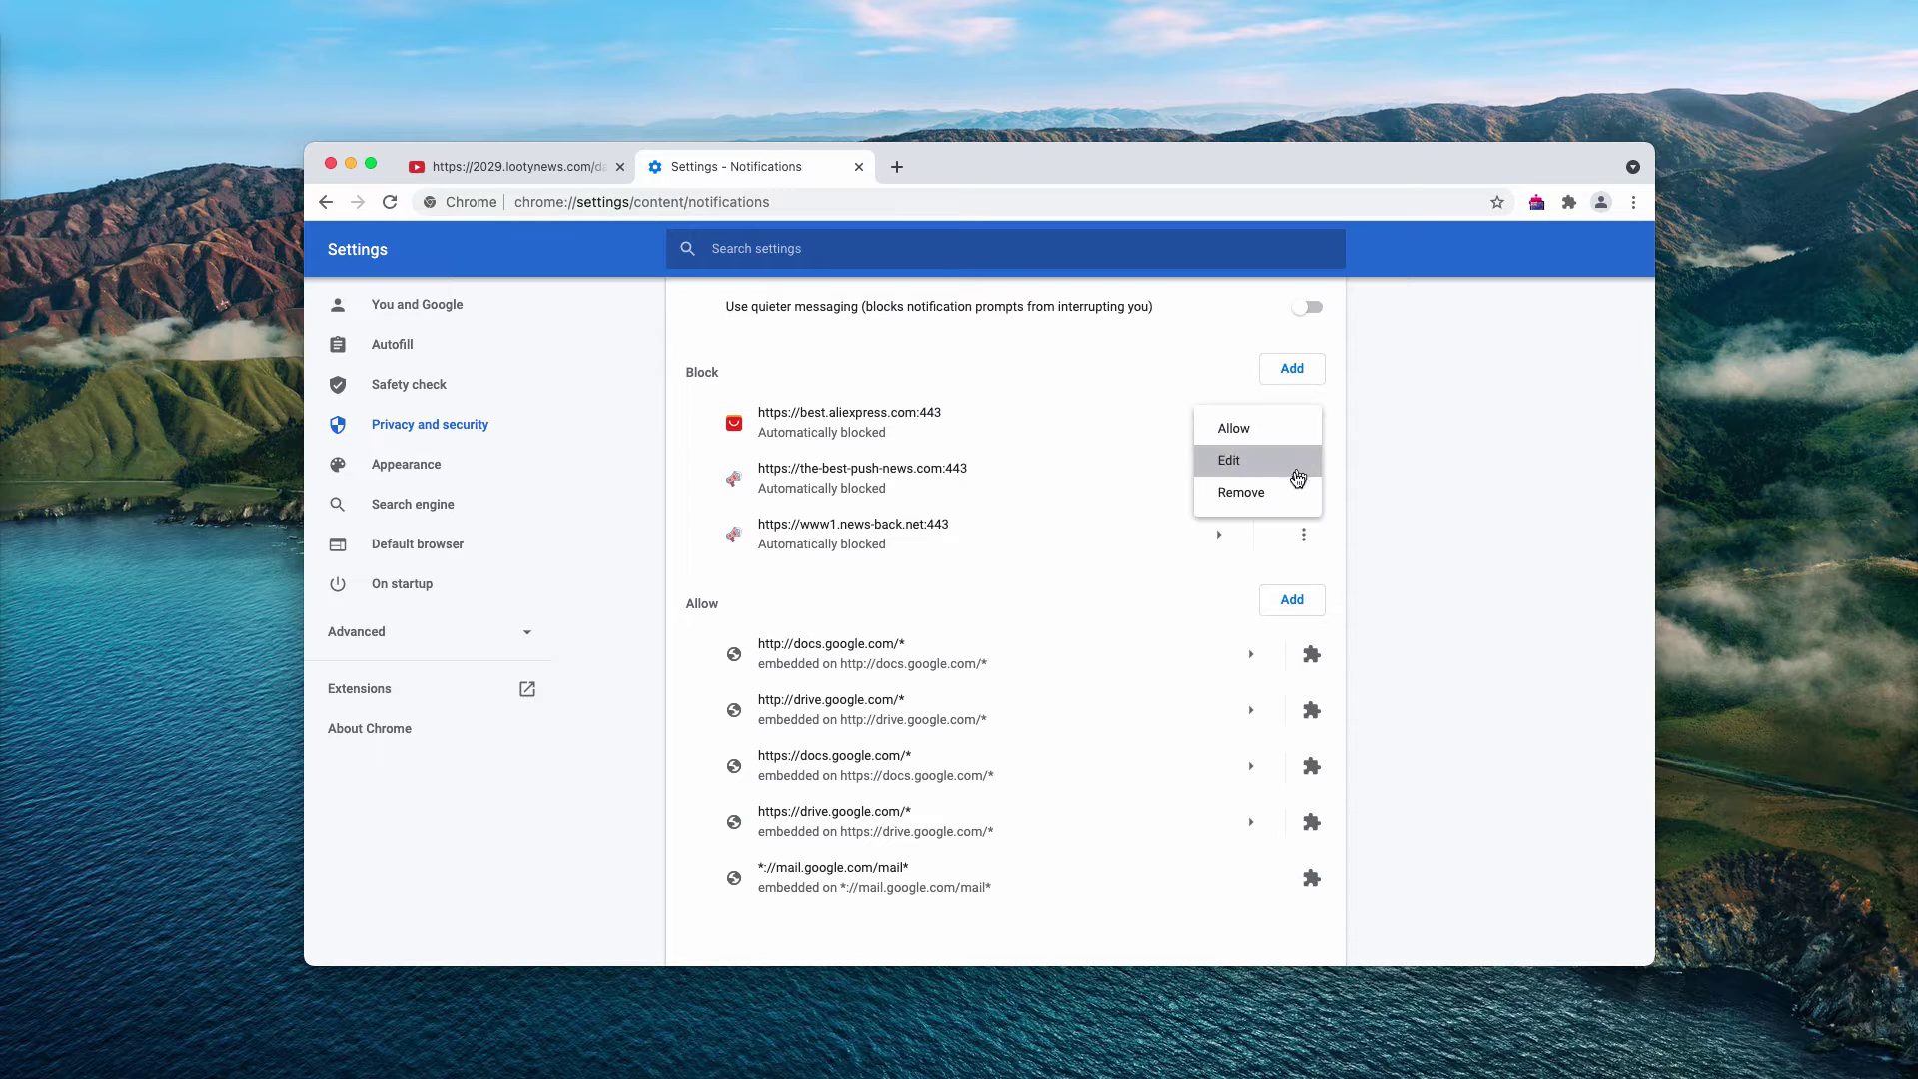
left_click(1297, 490)
left_click(1303, 480)
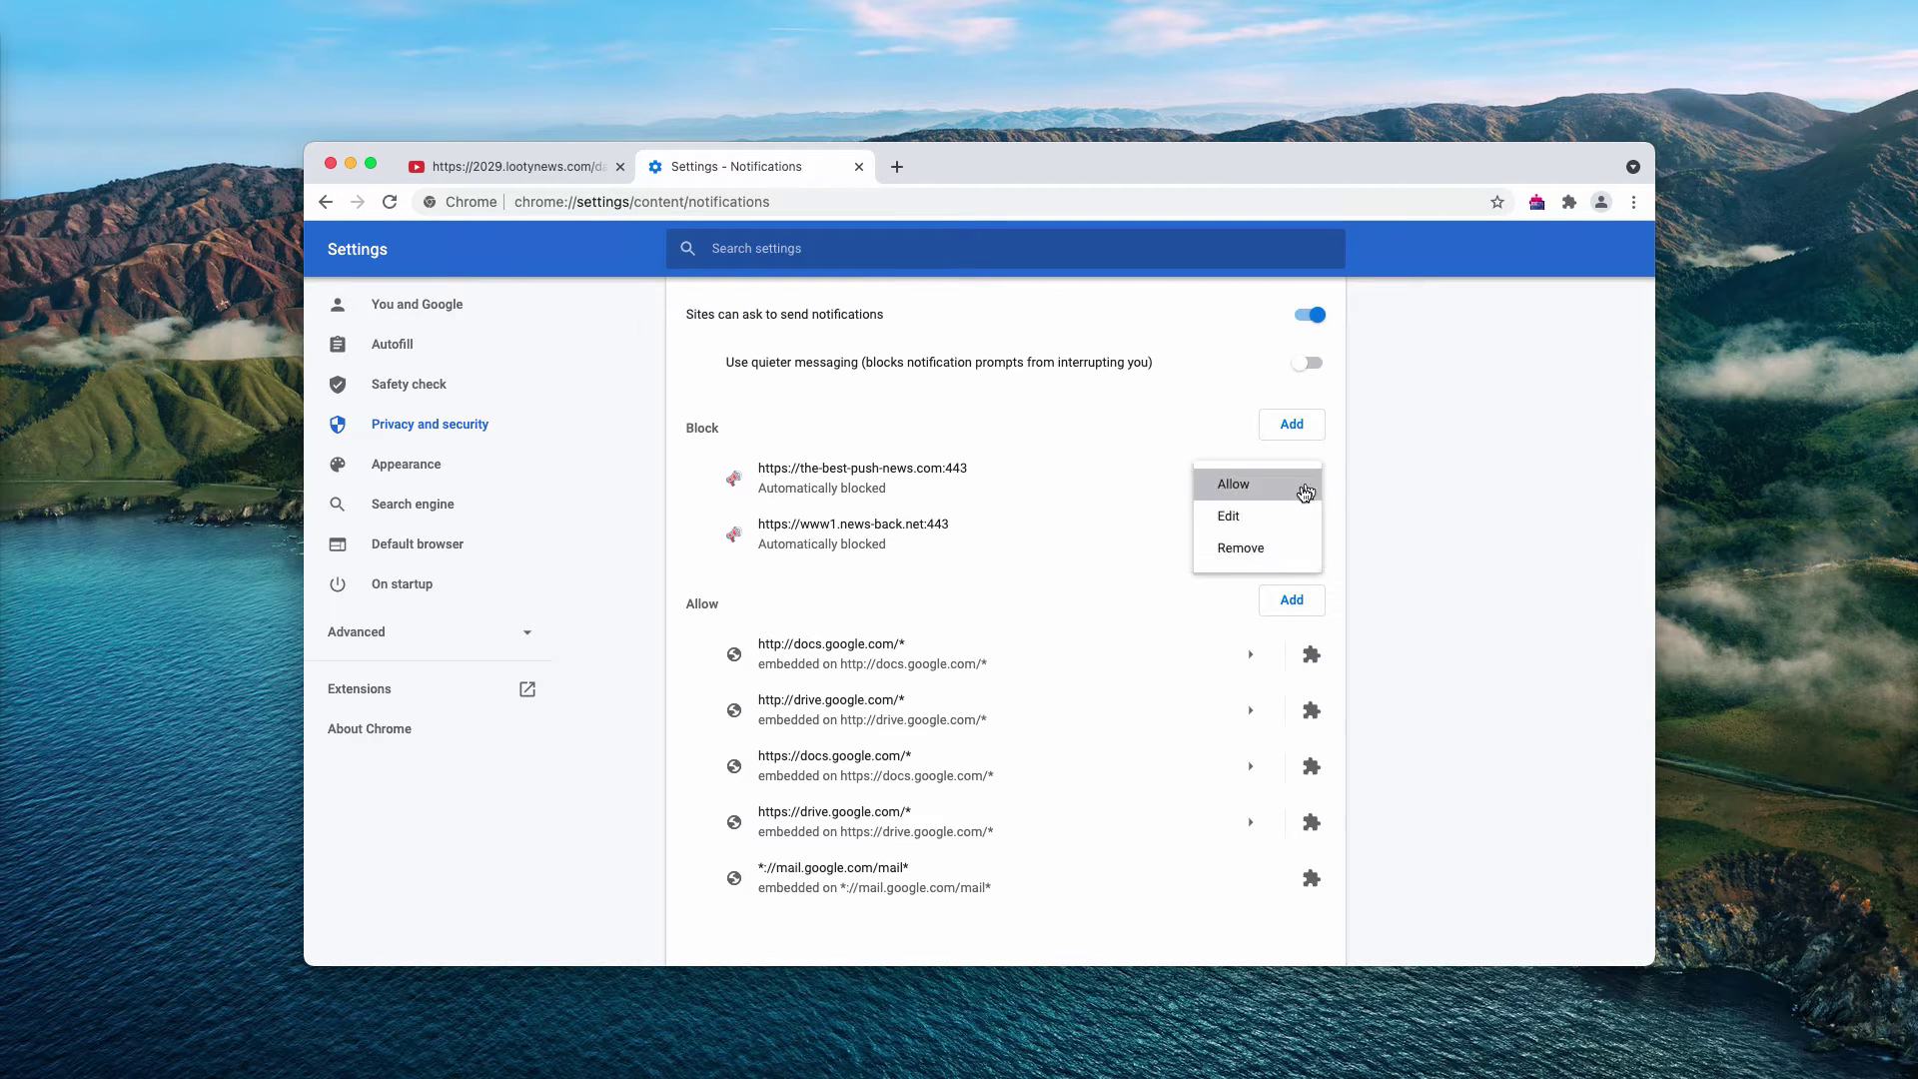
left_click(1262, 547)
left_click(1299, 536)
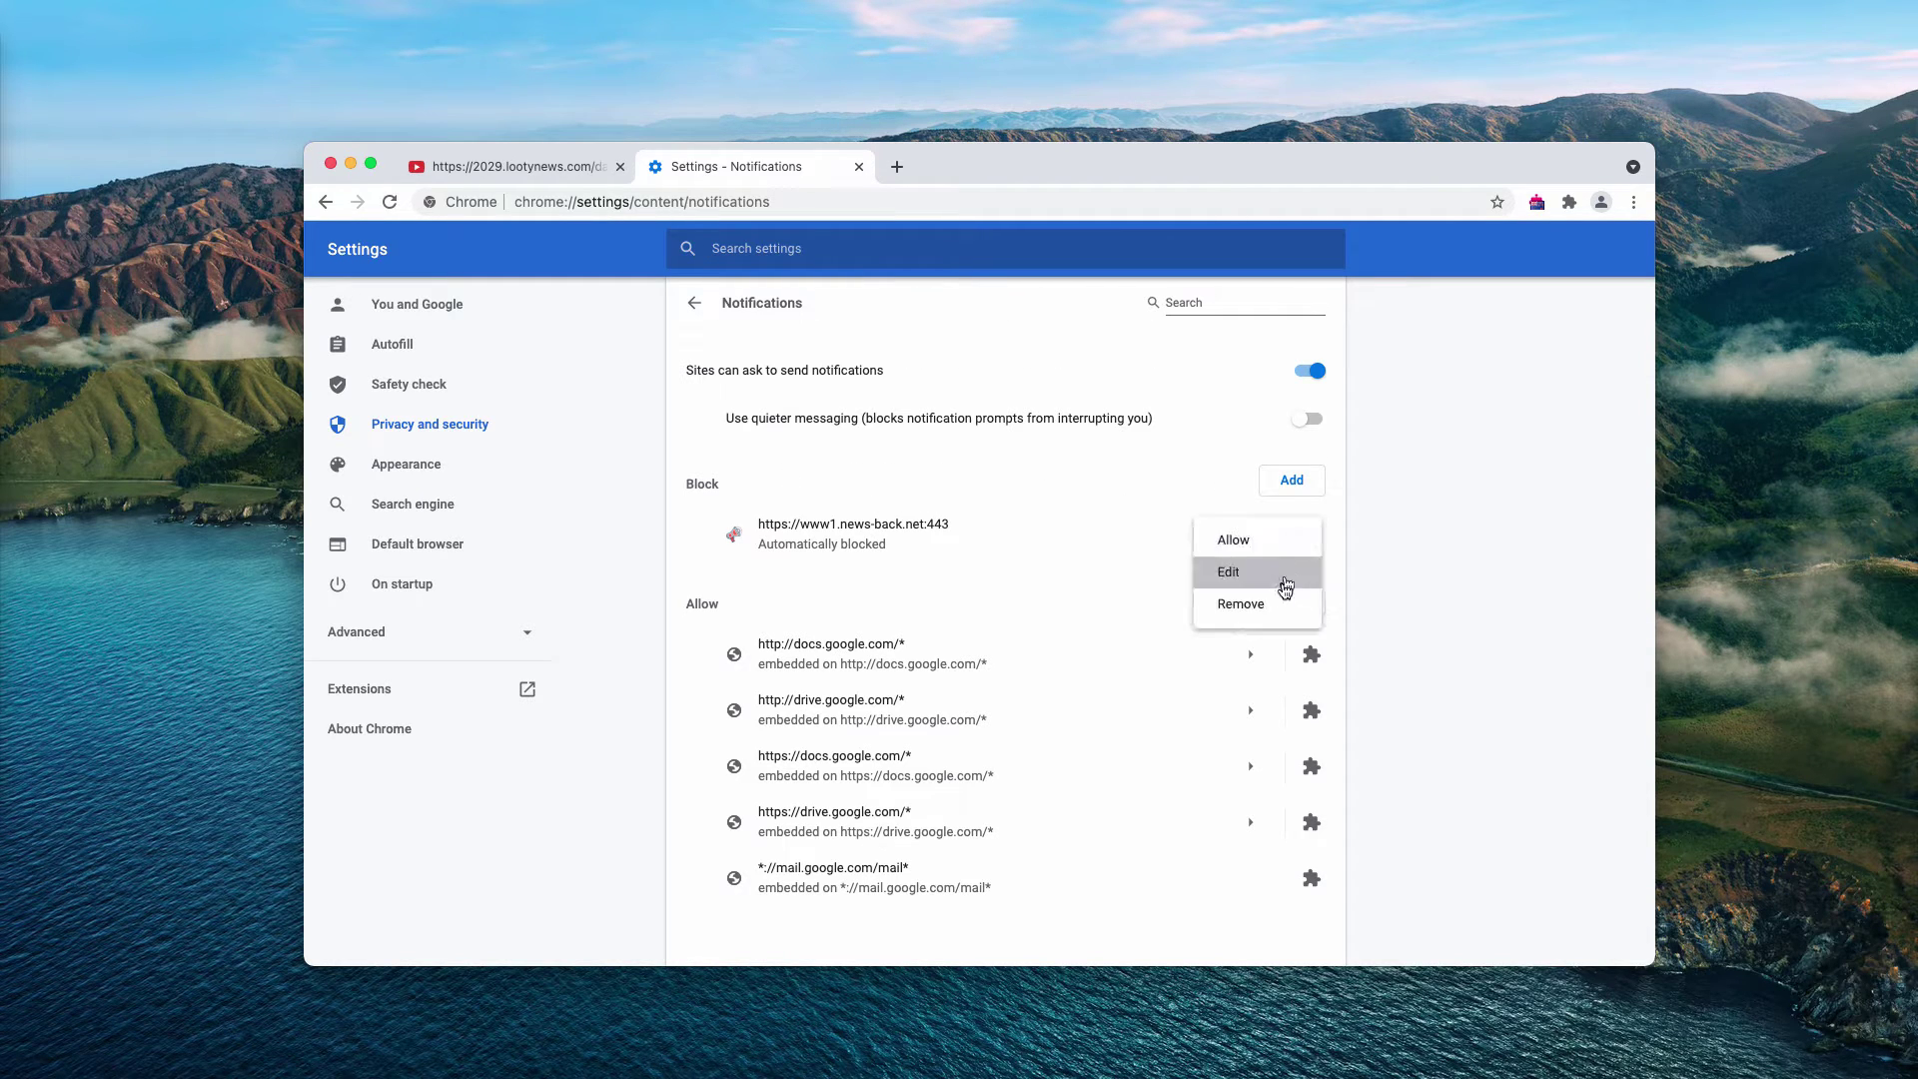
left_click(1269, 605)
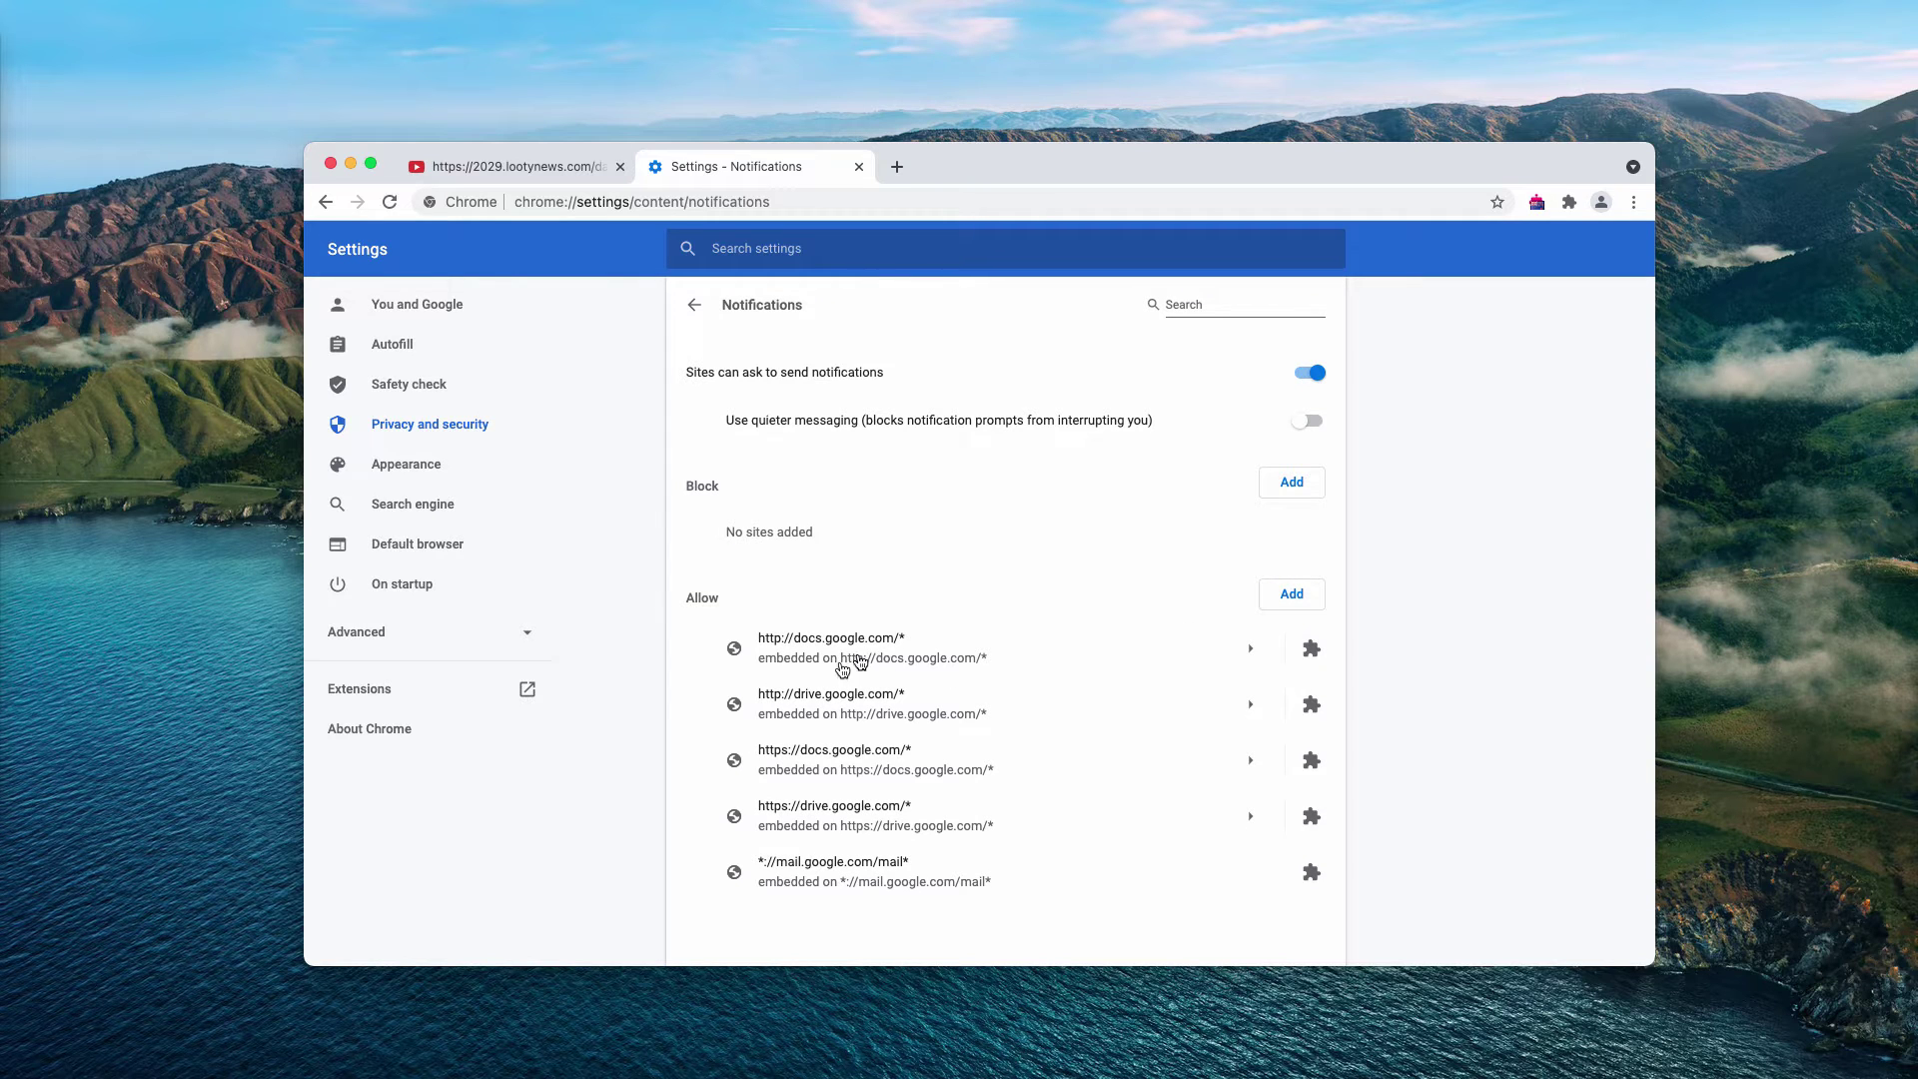
Step: Go to combocleaner.com in the current tab
left_click(808, 209)
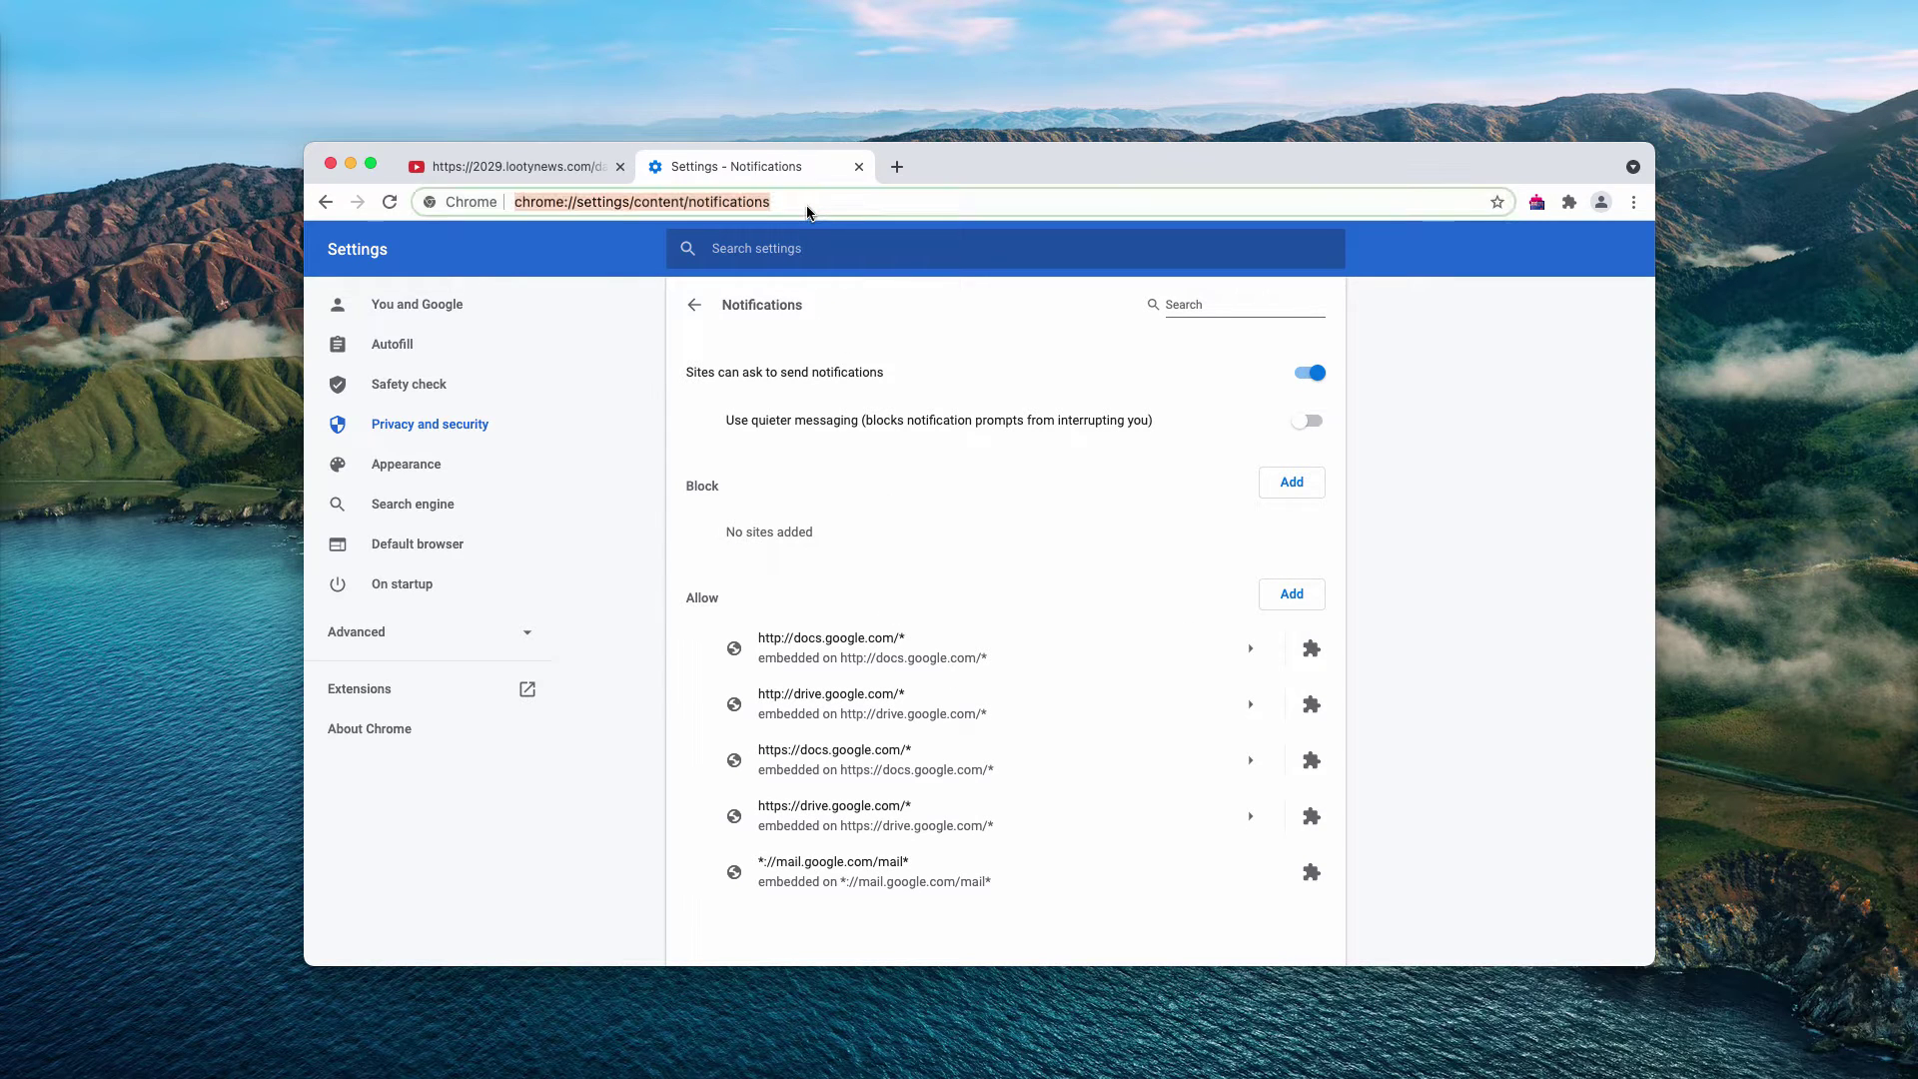
type("combocleaner.com")
key("Return")
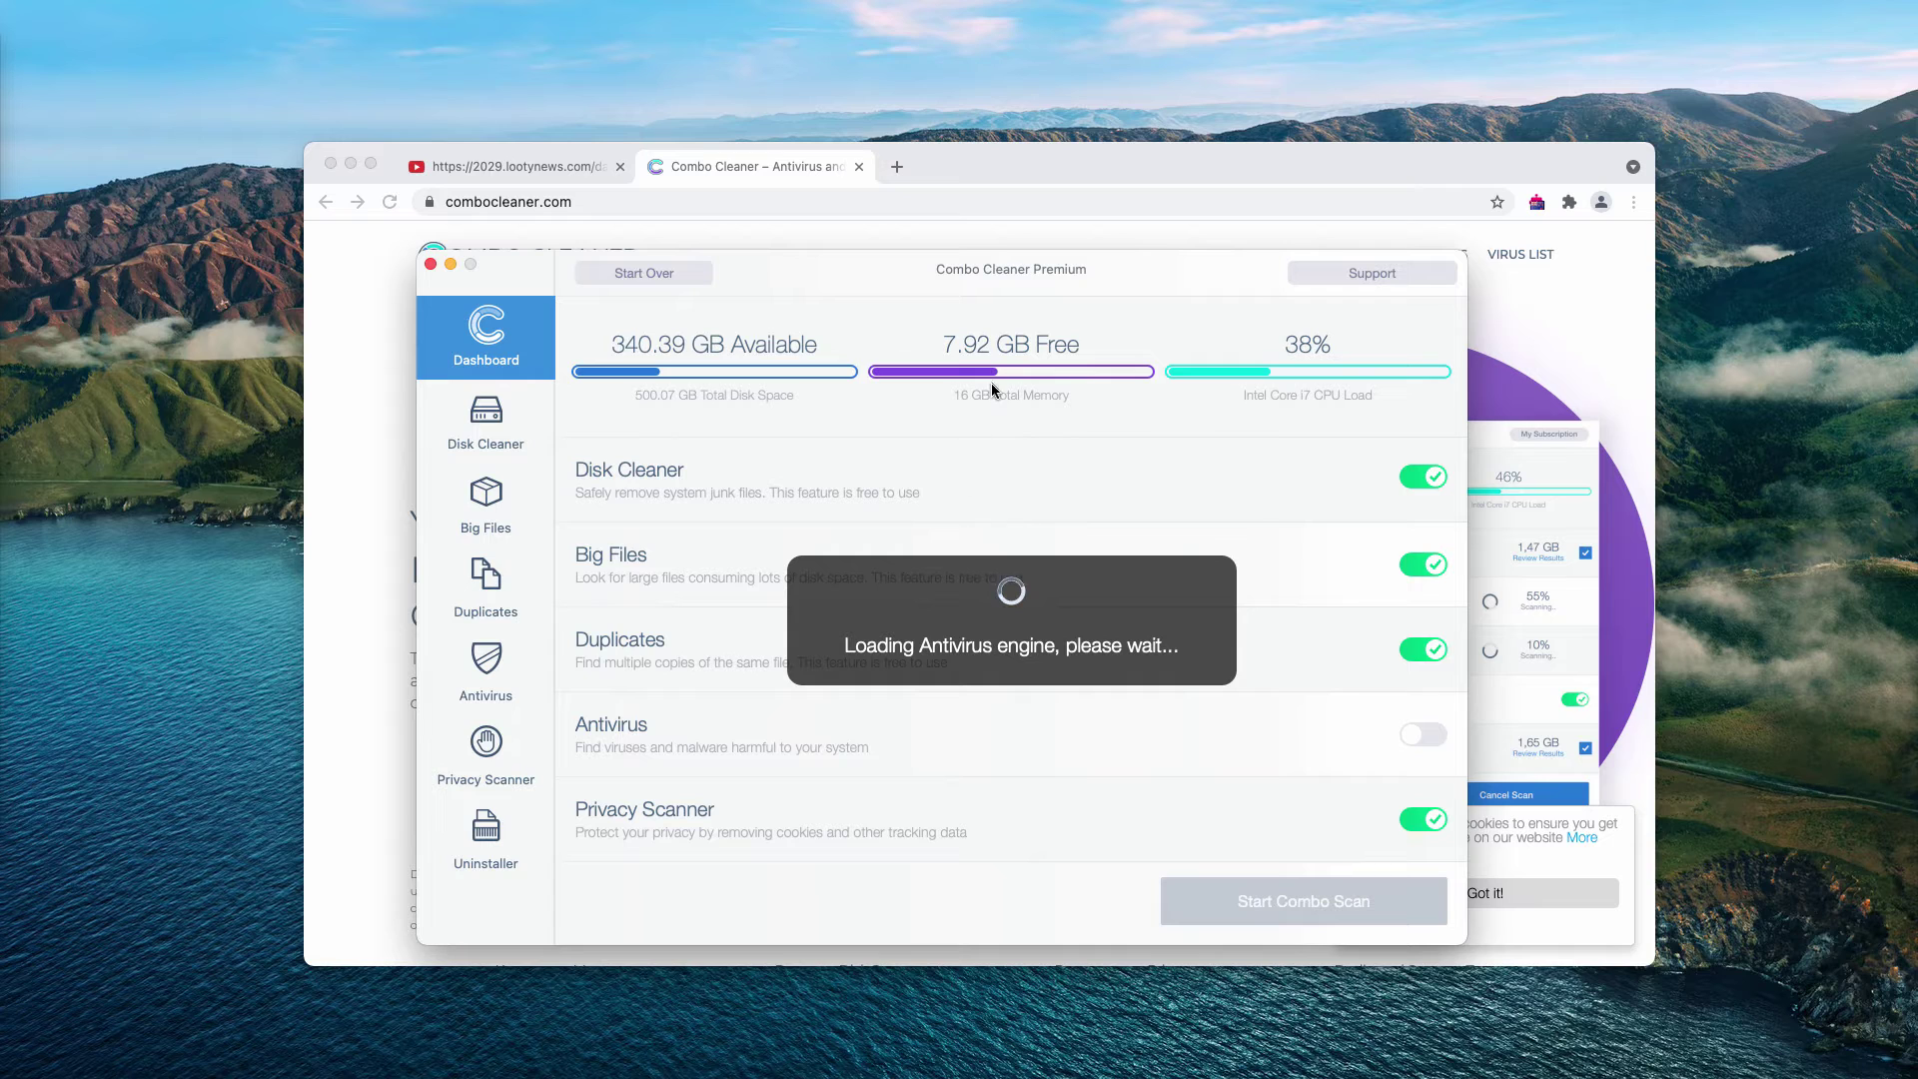
Step: Run a Combo Scan in Combo Cleaner and open its Antivirus results for review
left_click(1304, 910)
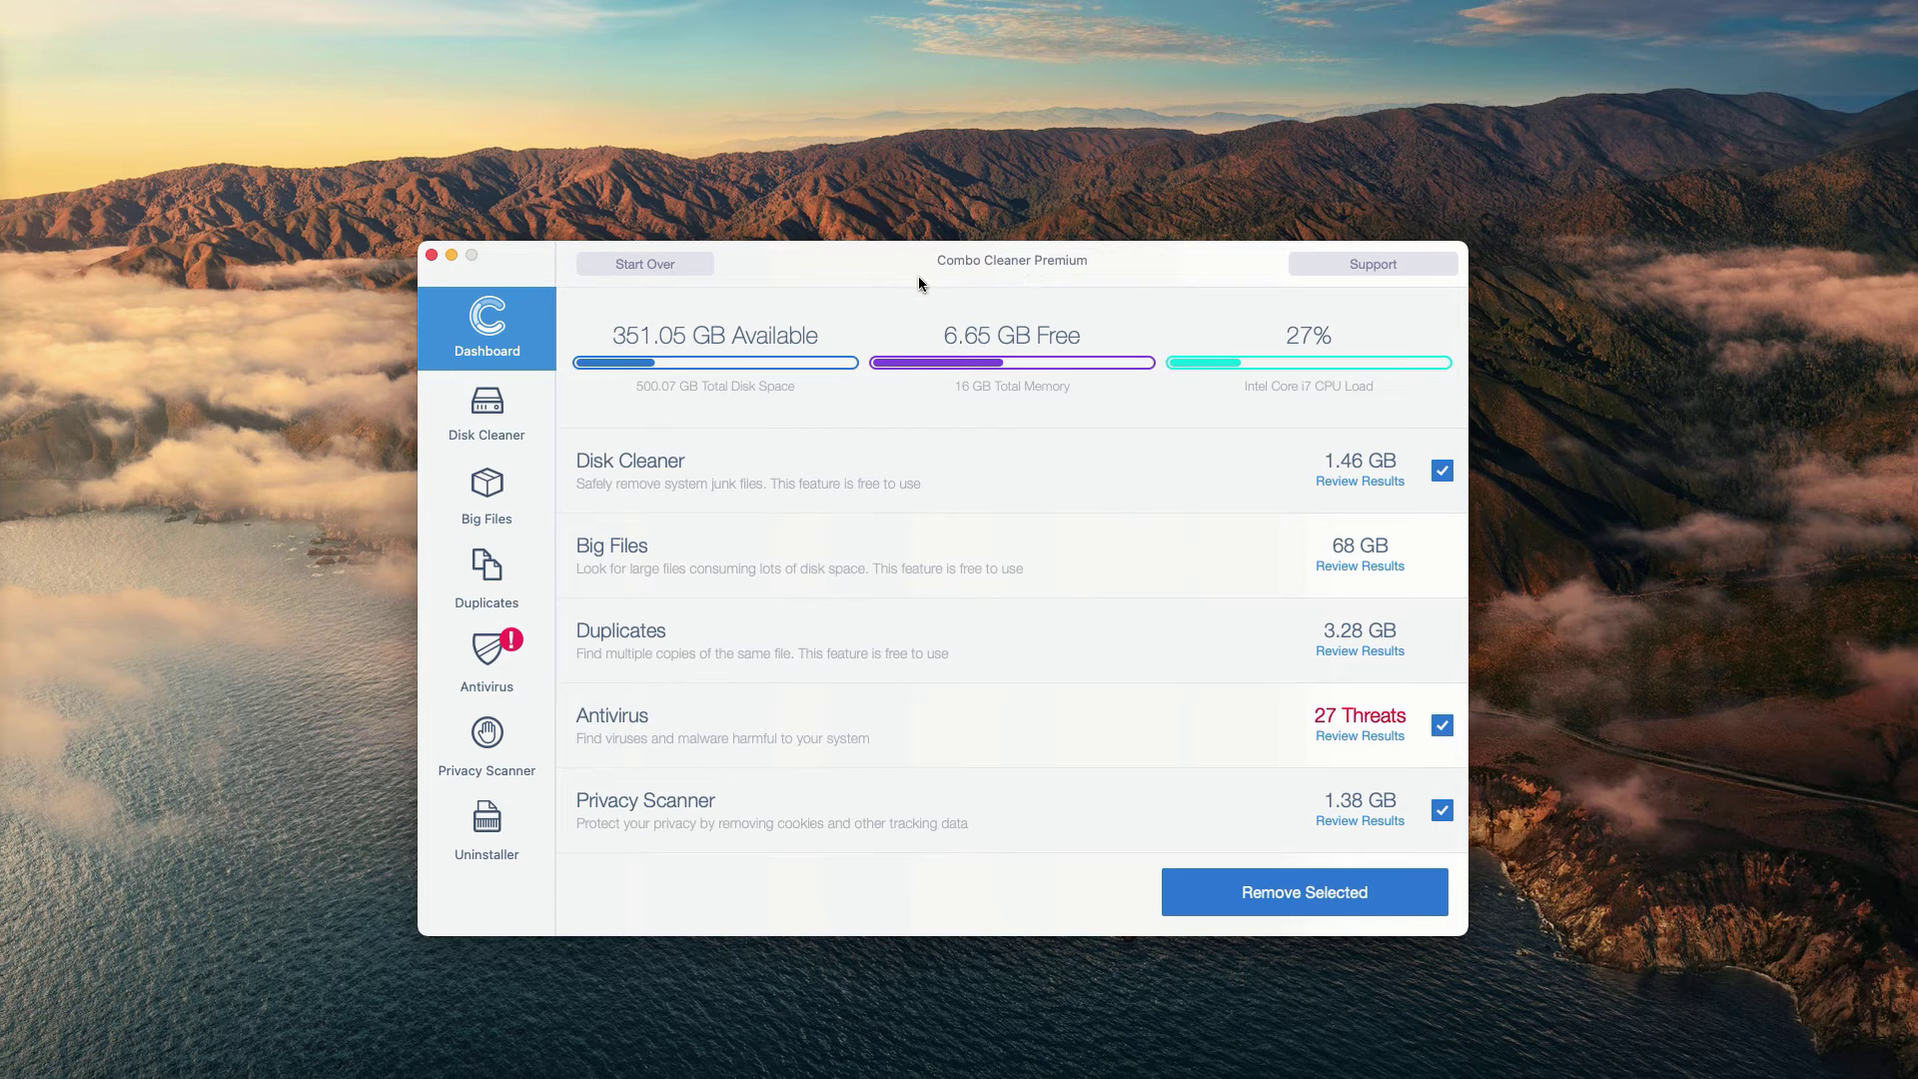
left_click_drag(991, 258, 991, 248)
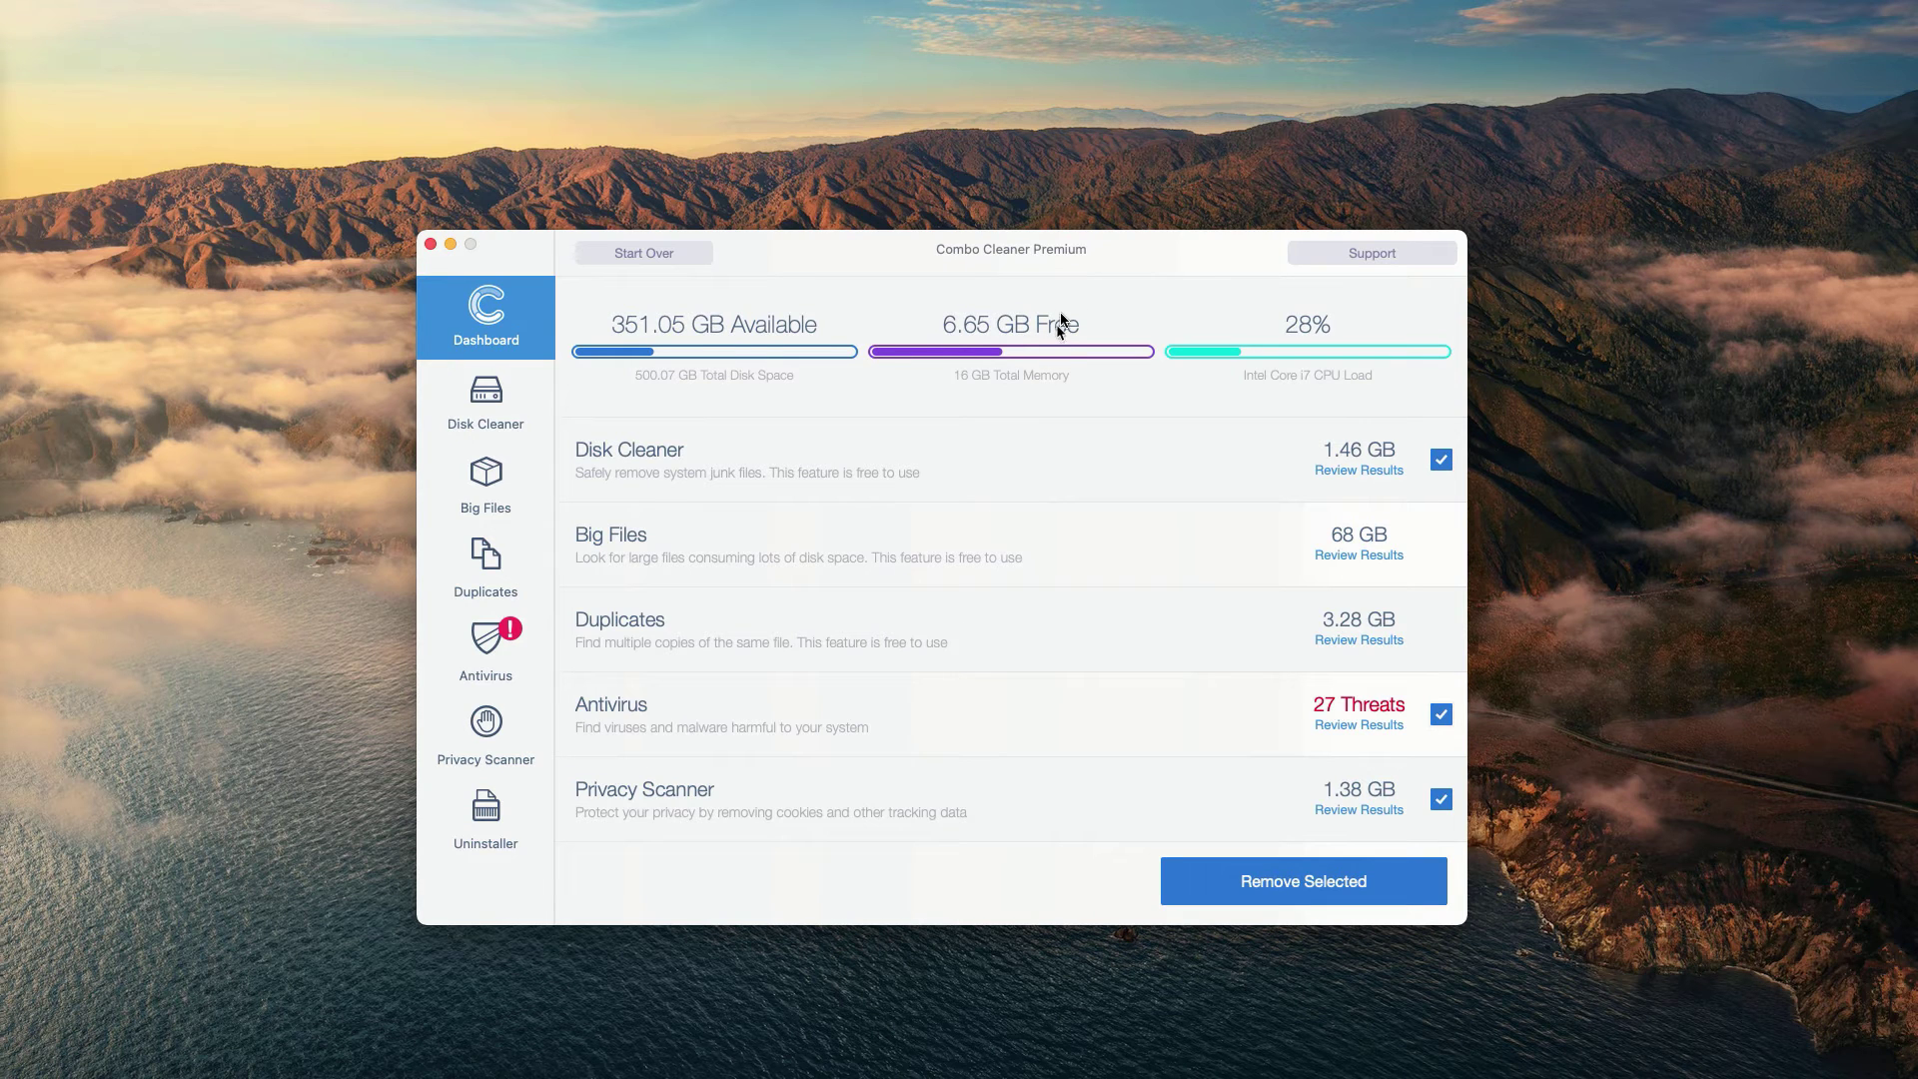
left_click_drag(1053, 248, 1058, 254)
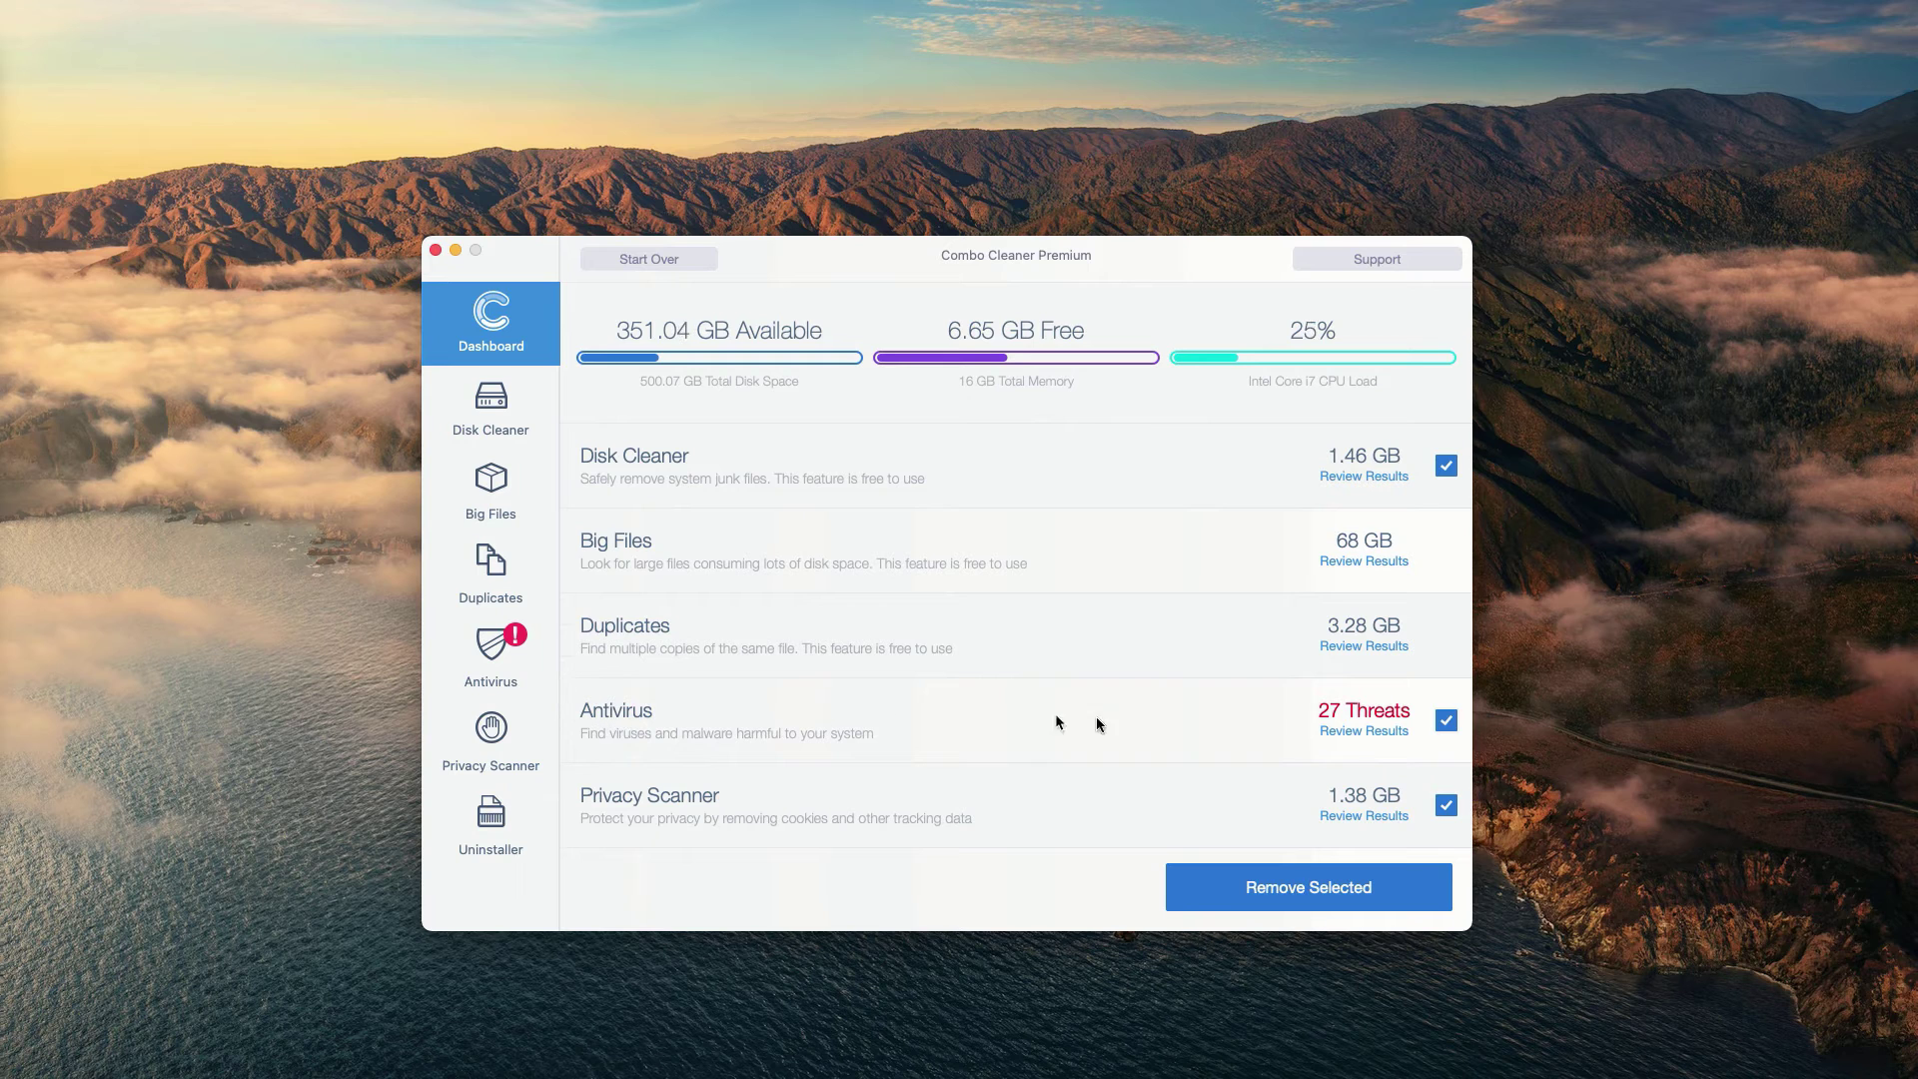
left_click(1382, 729)
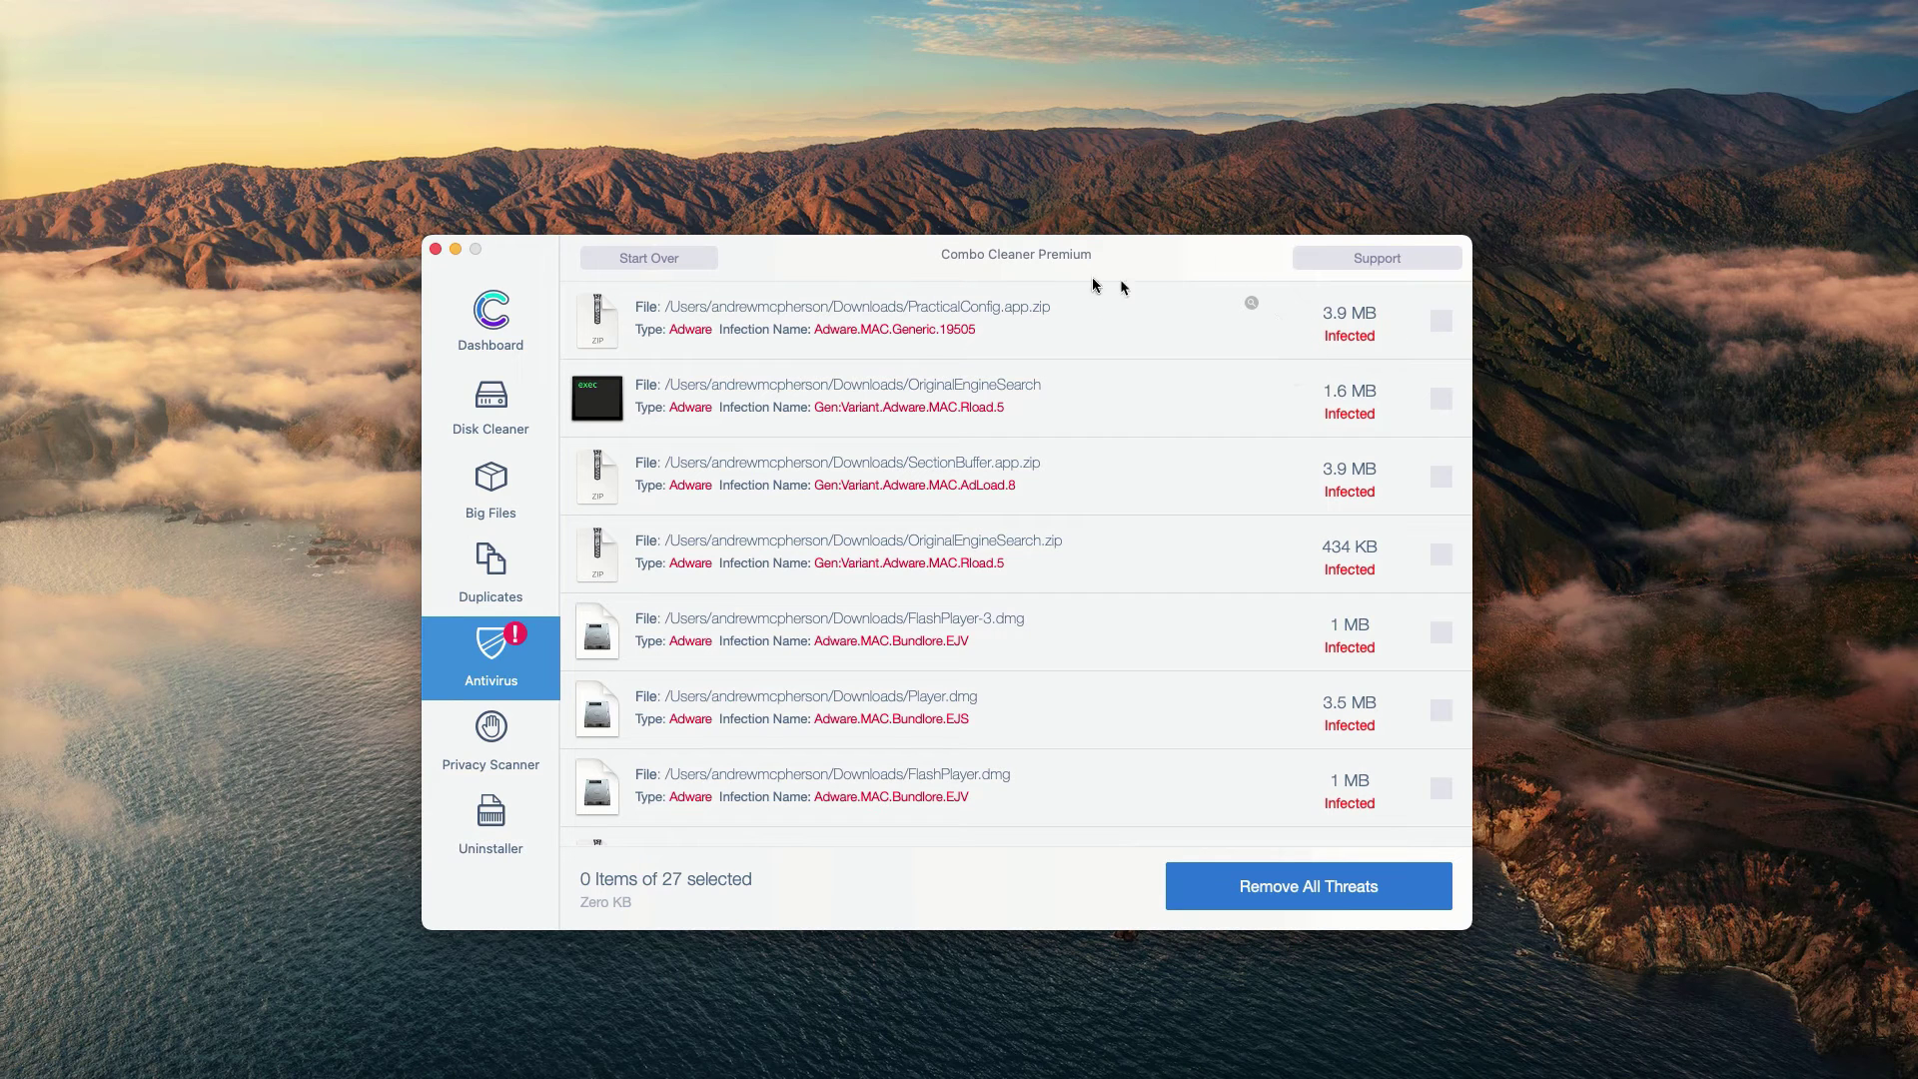
Step: Reveal the infected PracticalConfig.app.zip in Finder, move it to the Trash, and close the Finder window
left_click(1265, 303)
left_click(1211, 313)
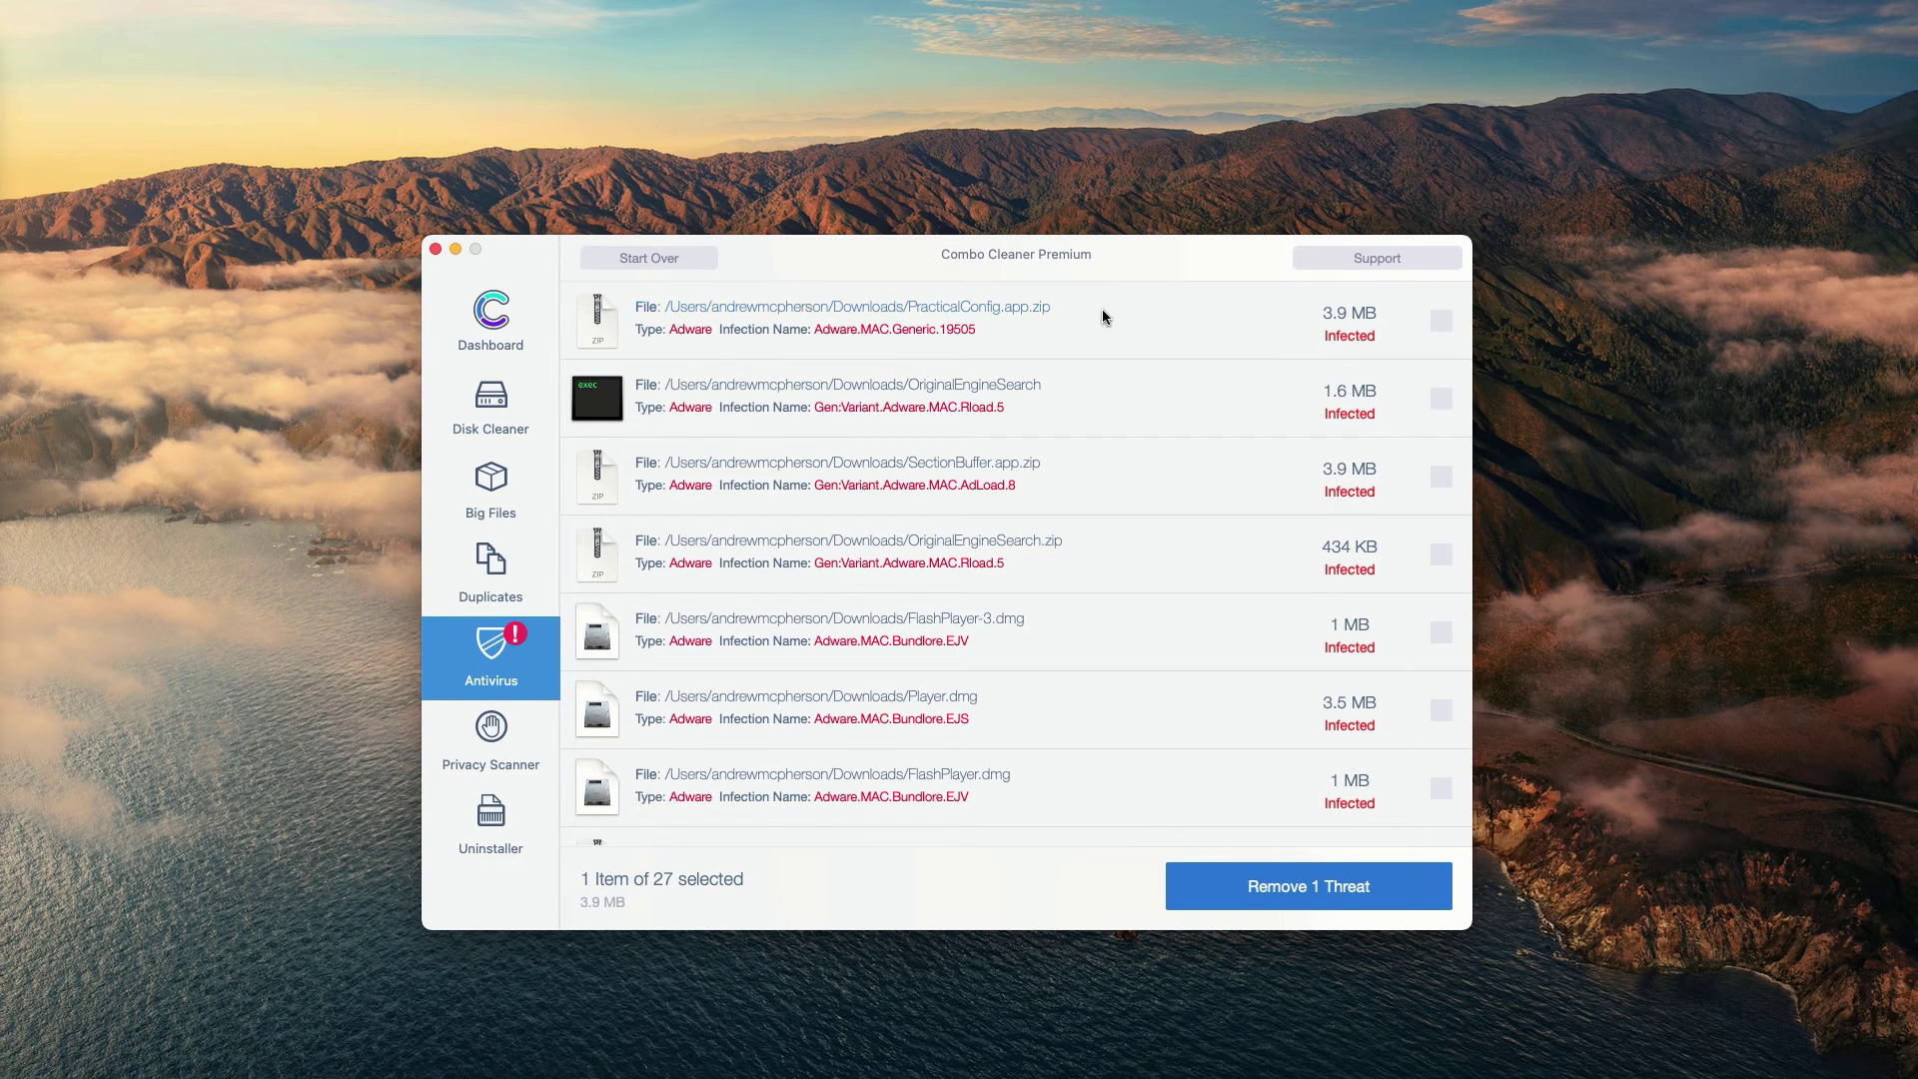
left_click(1245, 321)
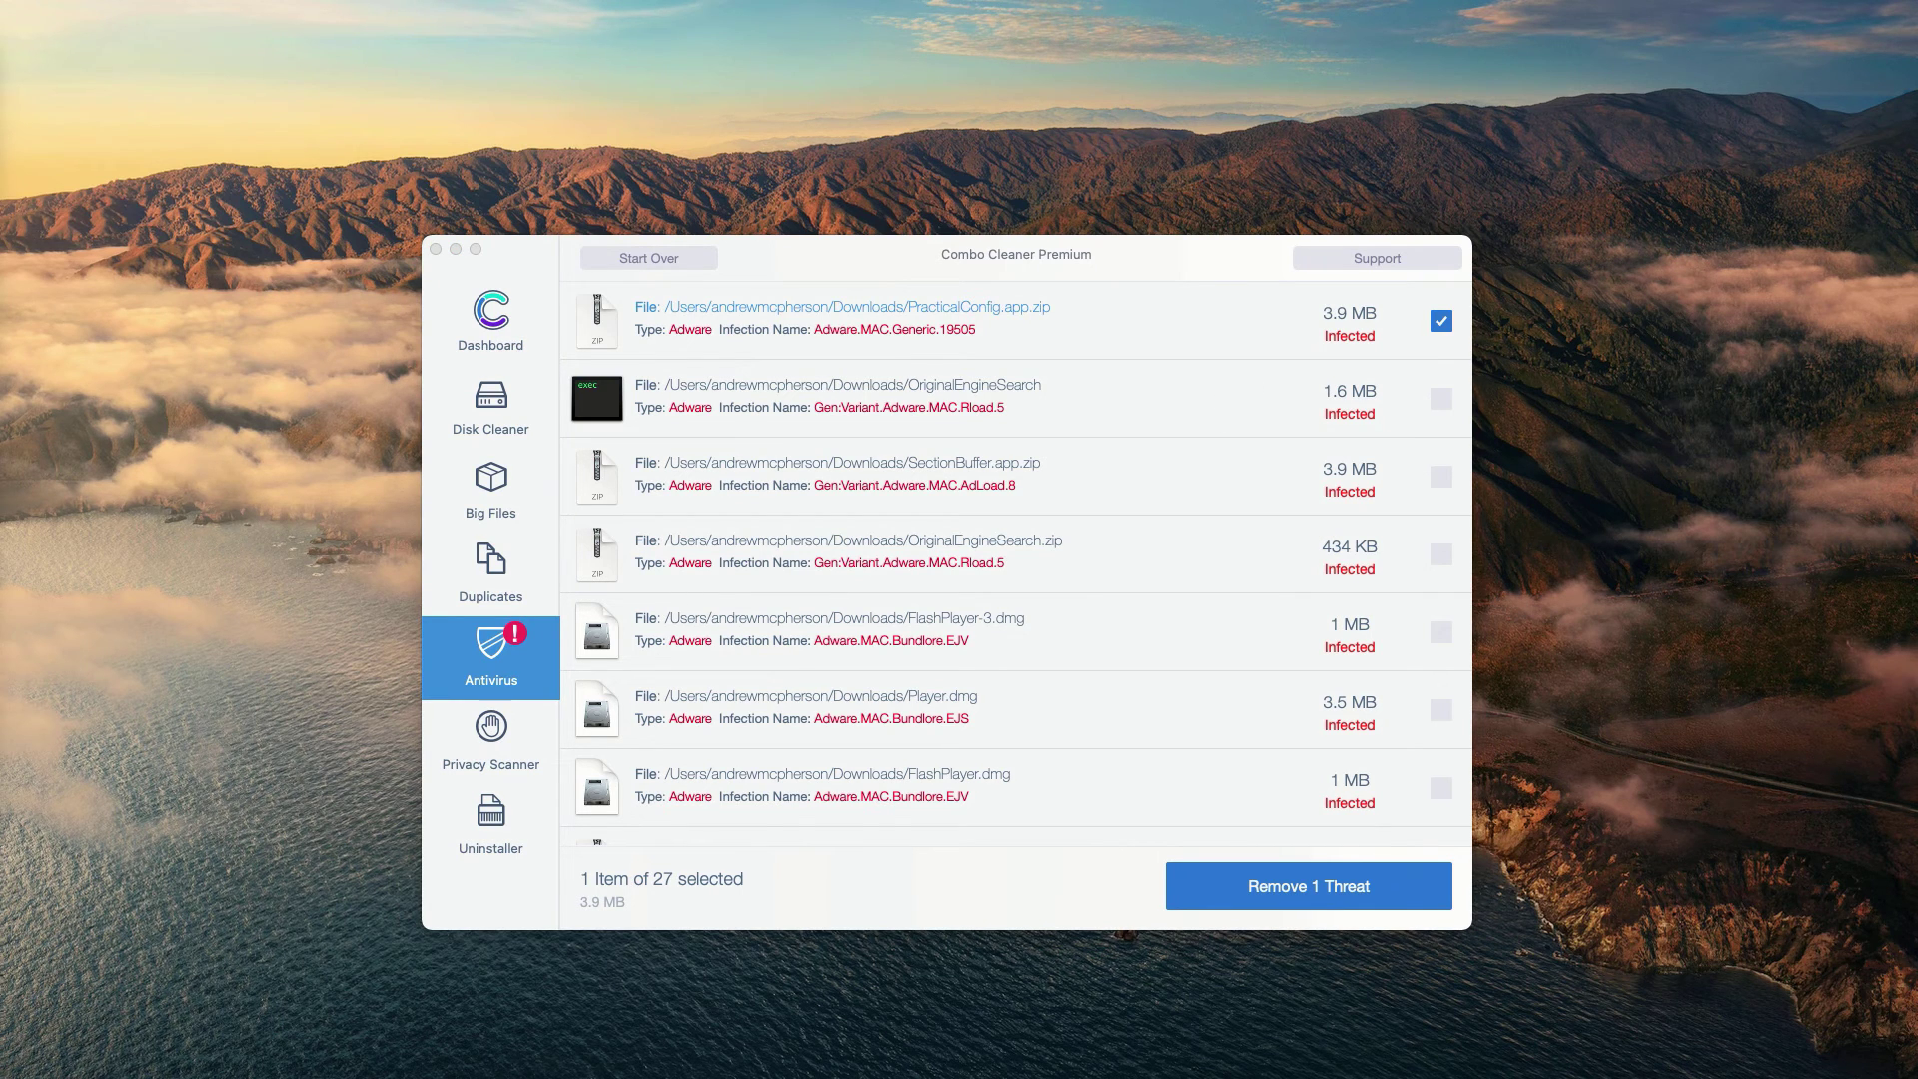
left_click_drag(334, 133, 783, 176)
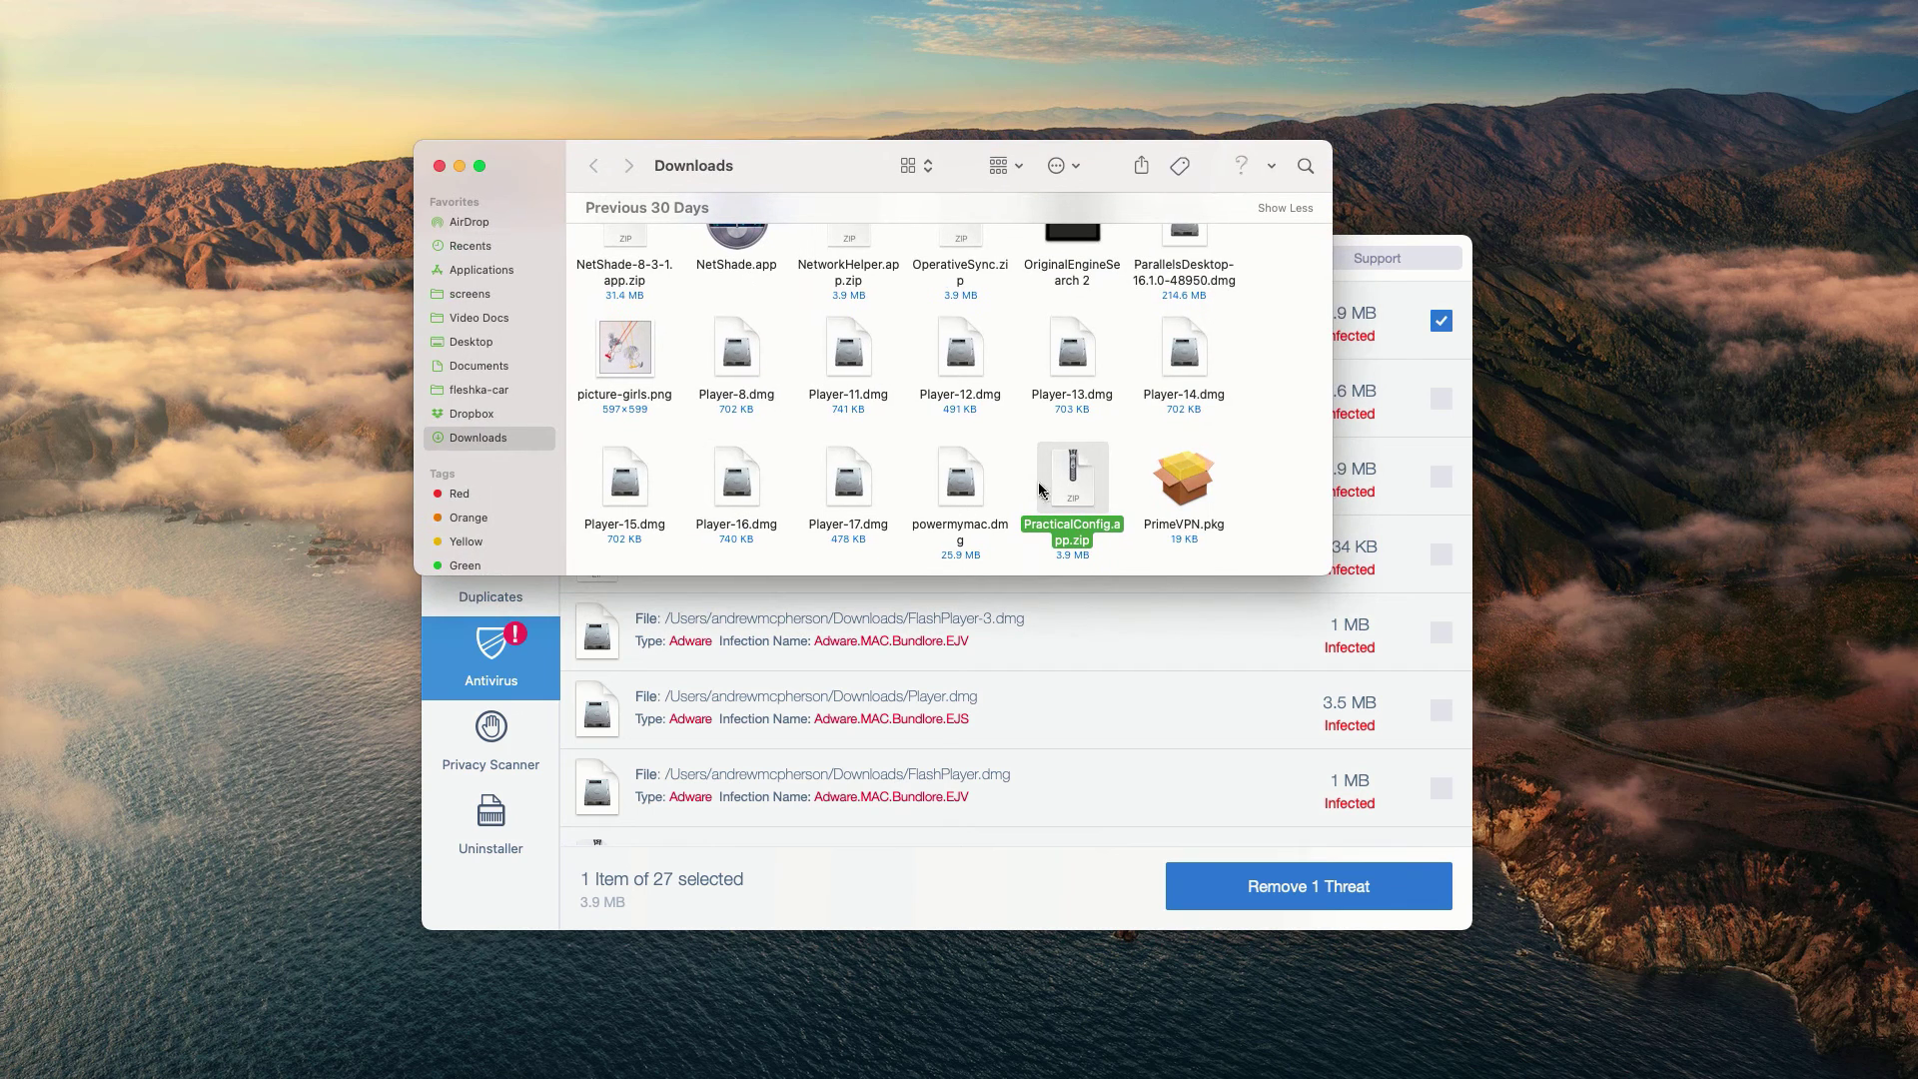
right_click(1081, 483)
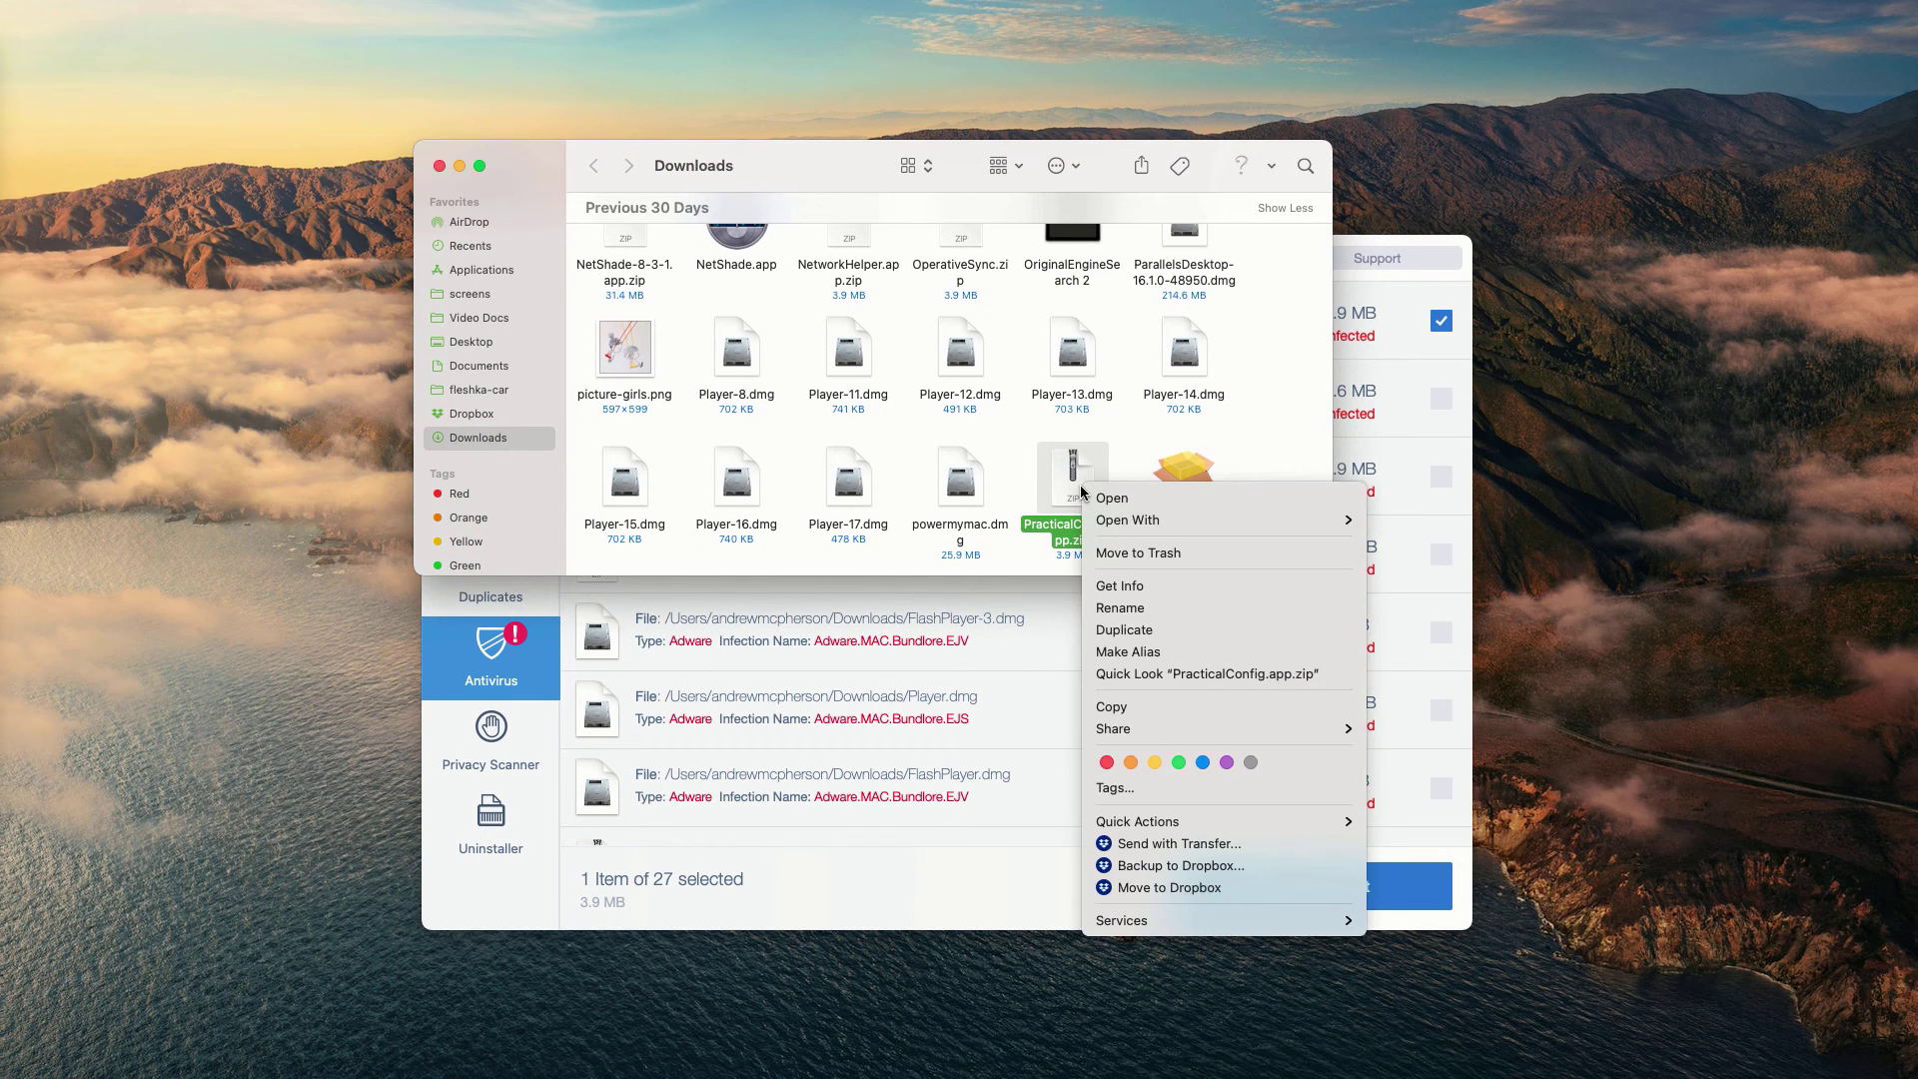
left_click(1130, 551)
left_click(438, 166)
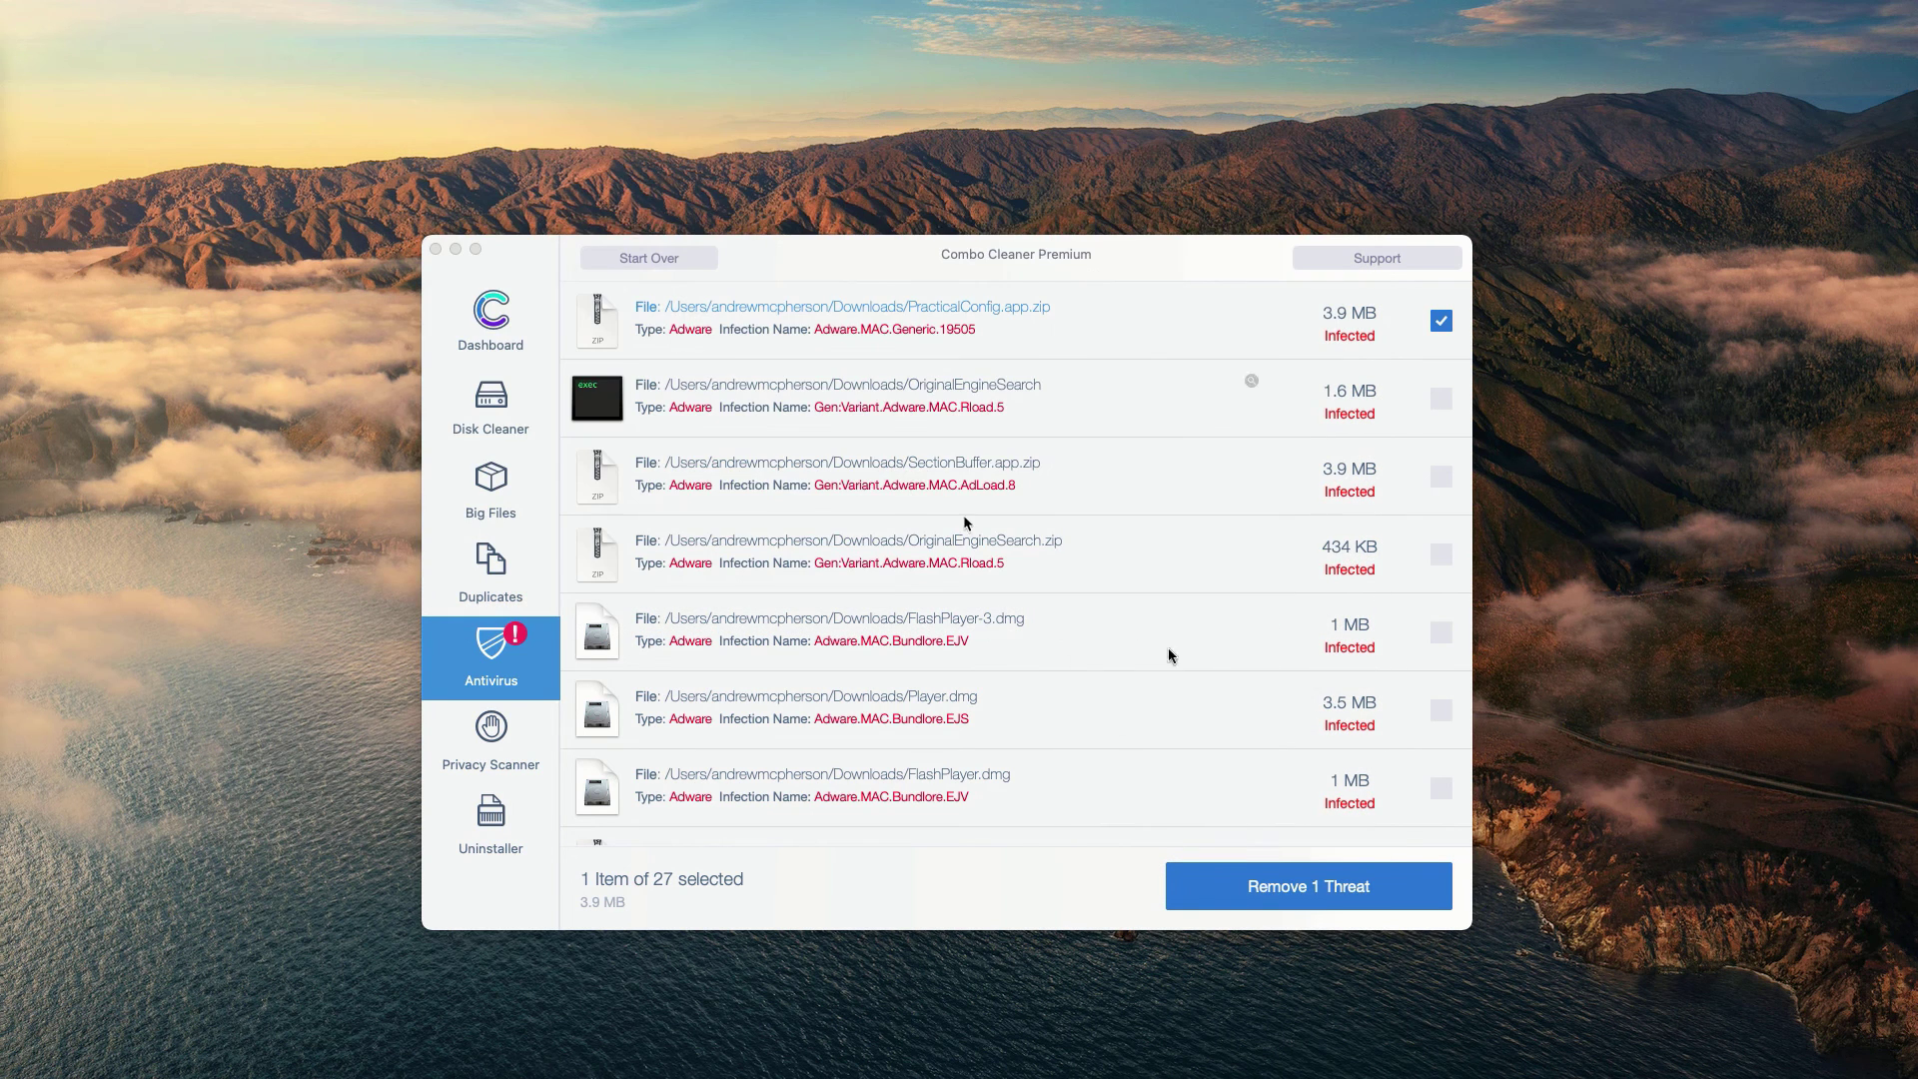
Step: Reveal the infected OriginalEngineSearch.zip in Finder, move it to the Trash, and close the Finder window
left_click(1251, 537)
right_click(1276, 253)
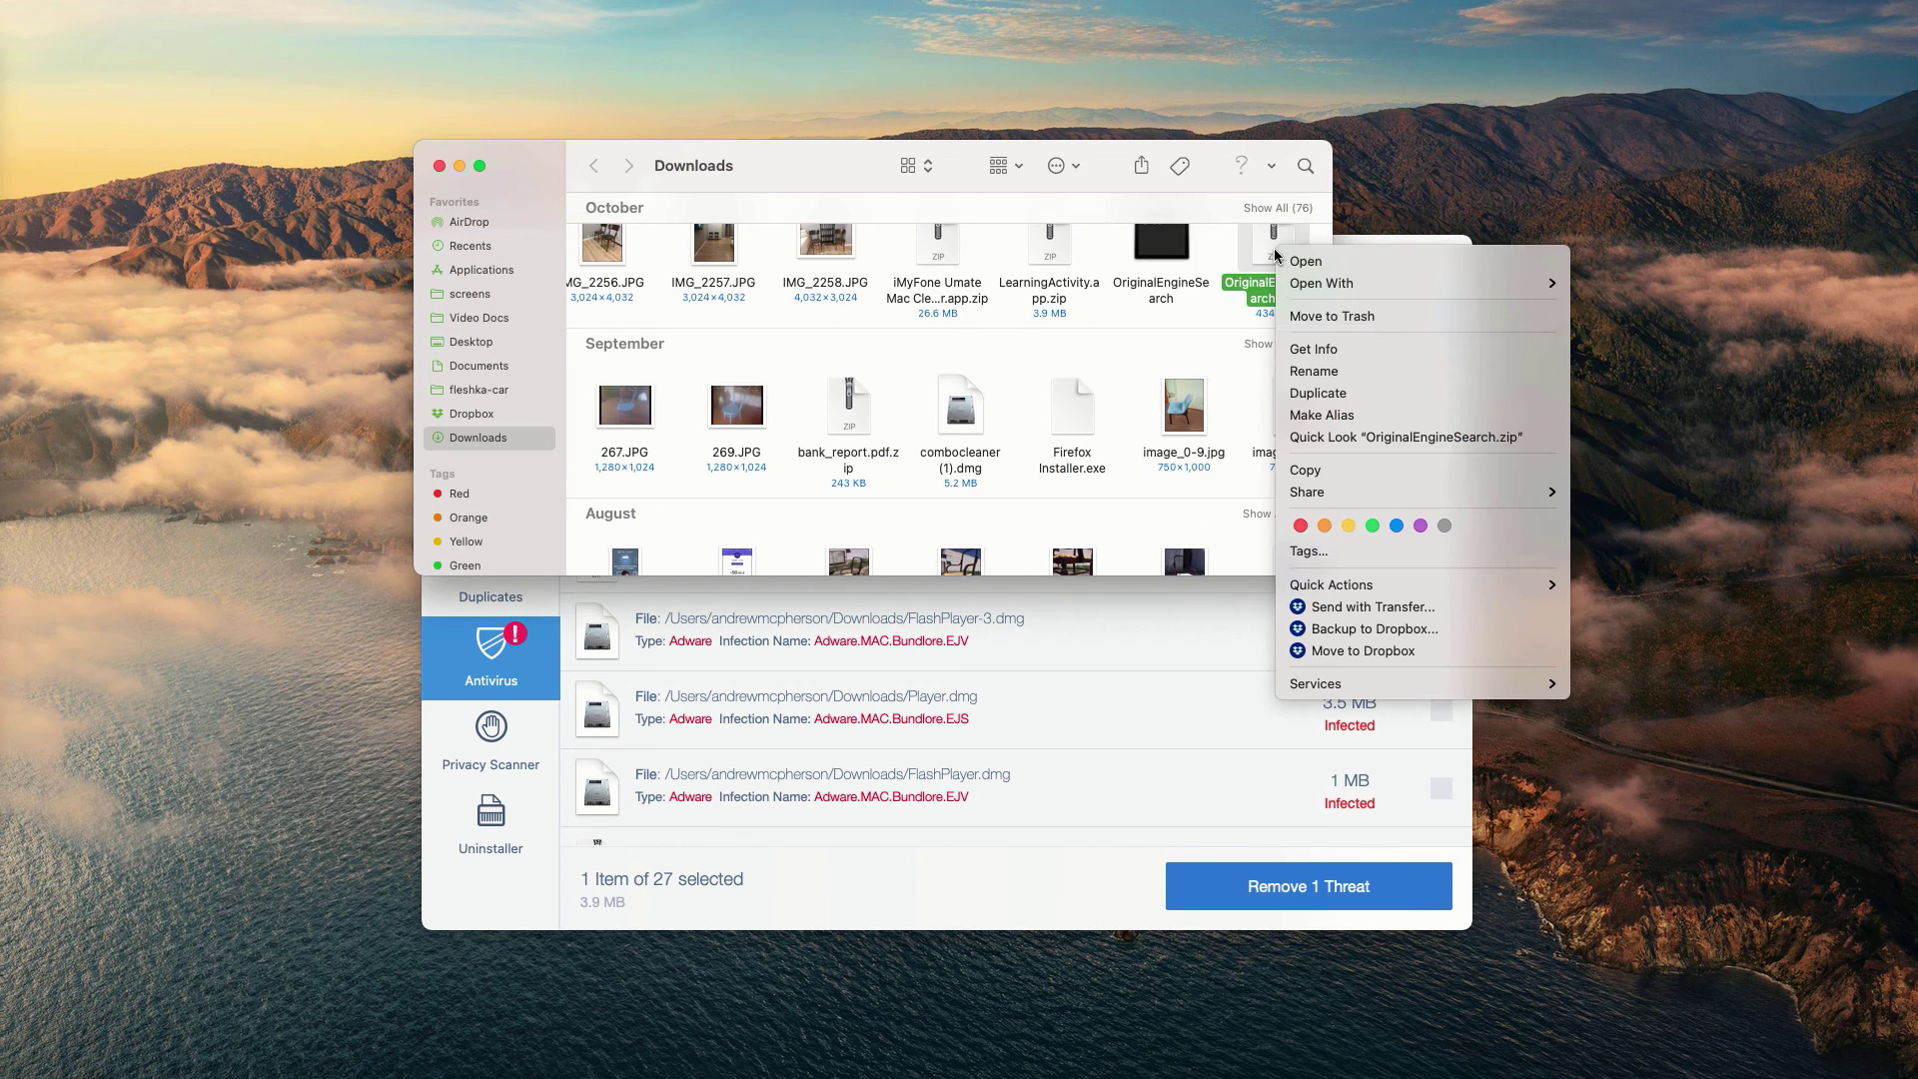
left_click(1305, 316)
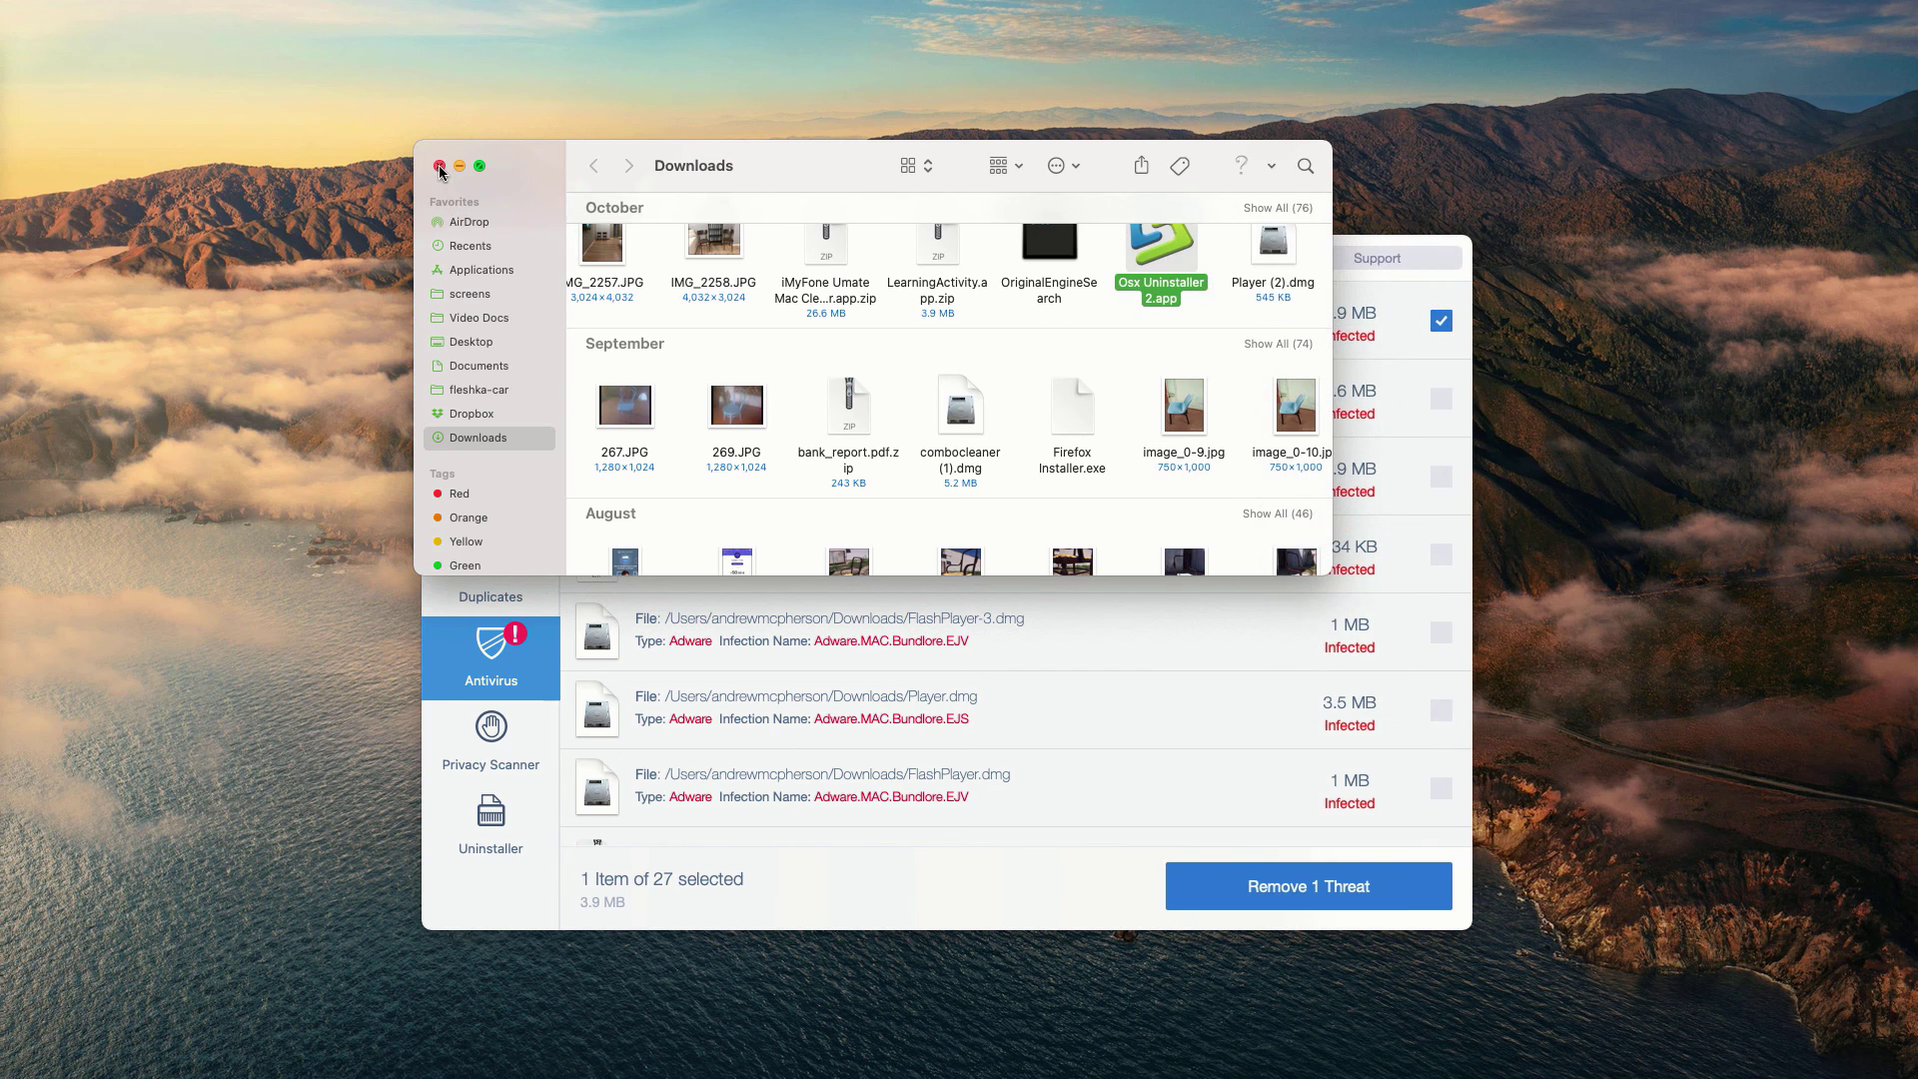
left_click(438, 166)
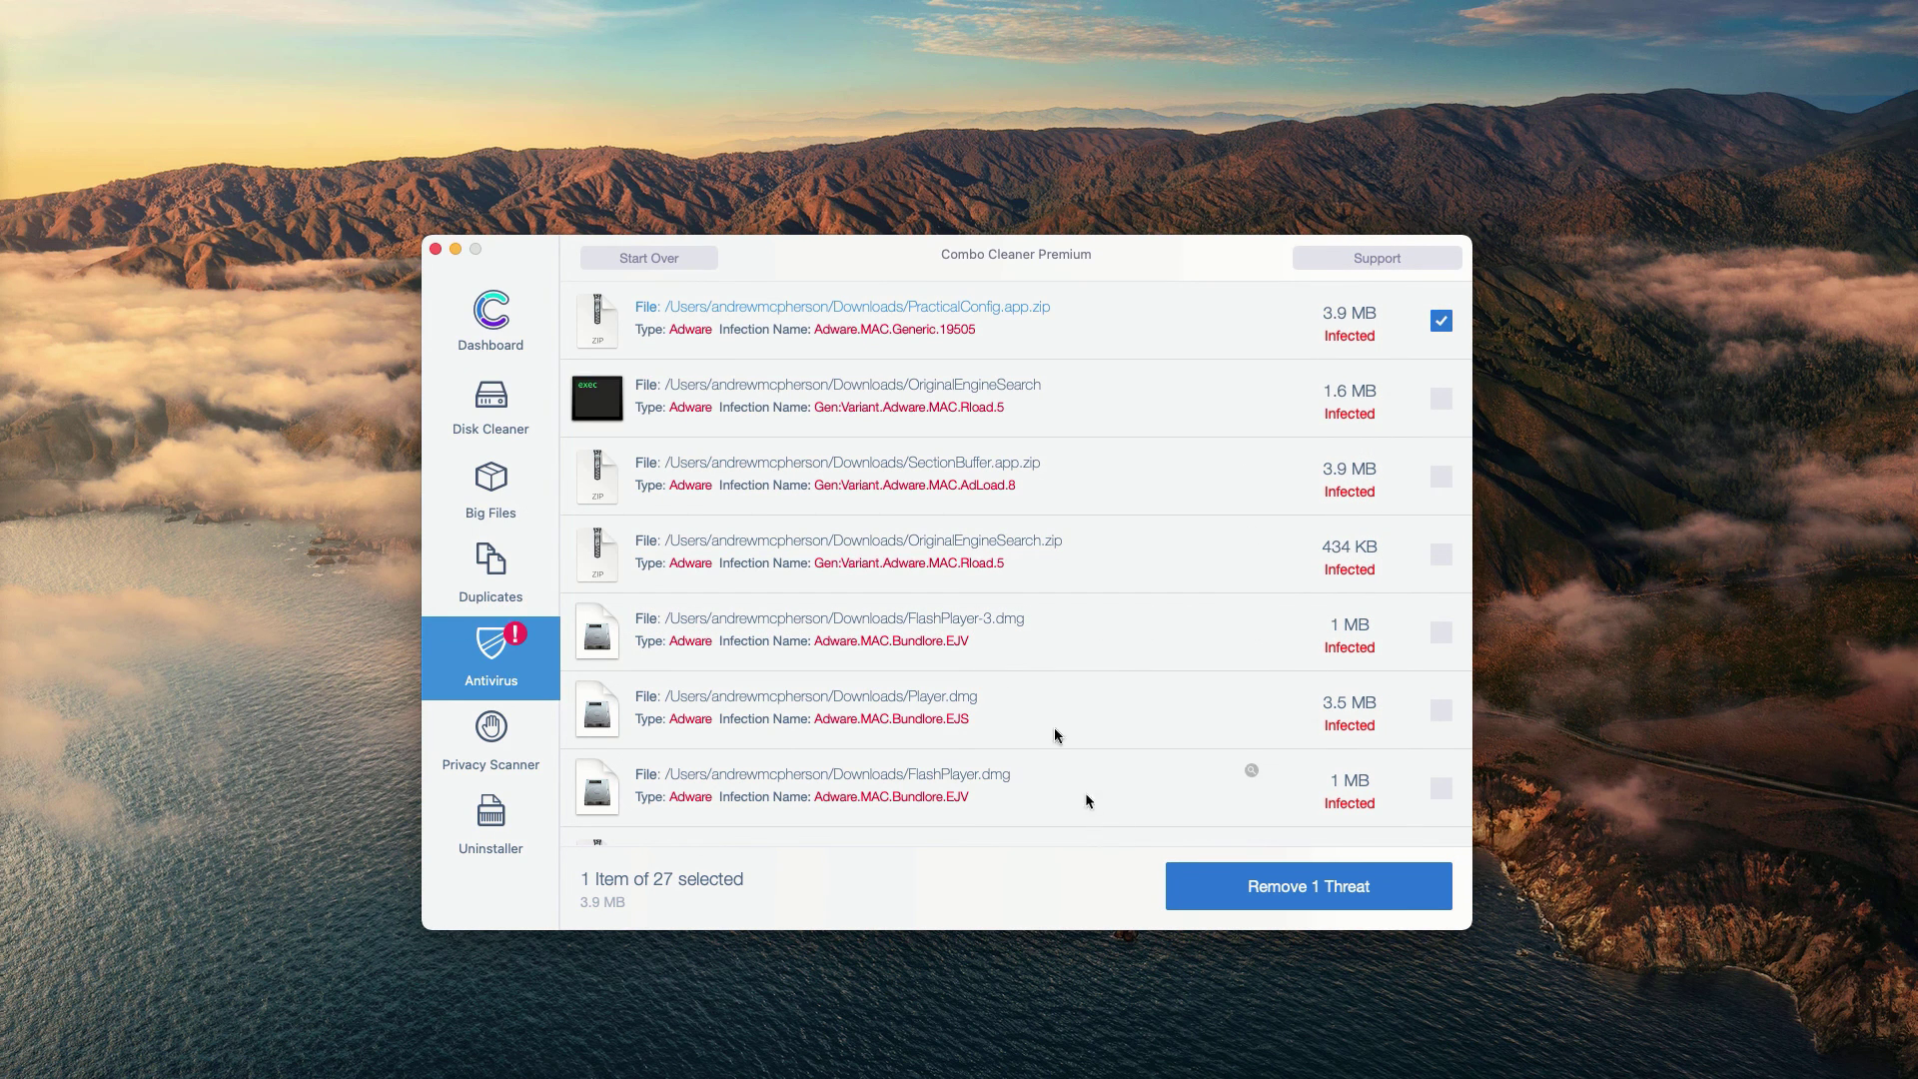
Step: Deselect PracticalConfig.app.zip in the list of detected threats
left_click(1441, 321)
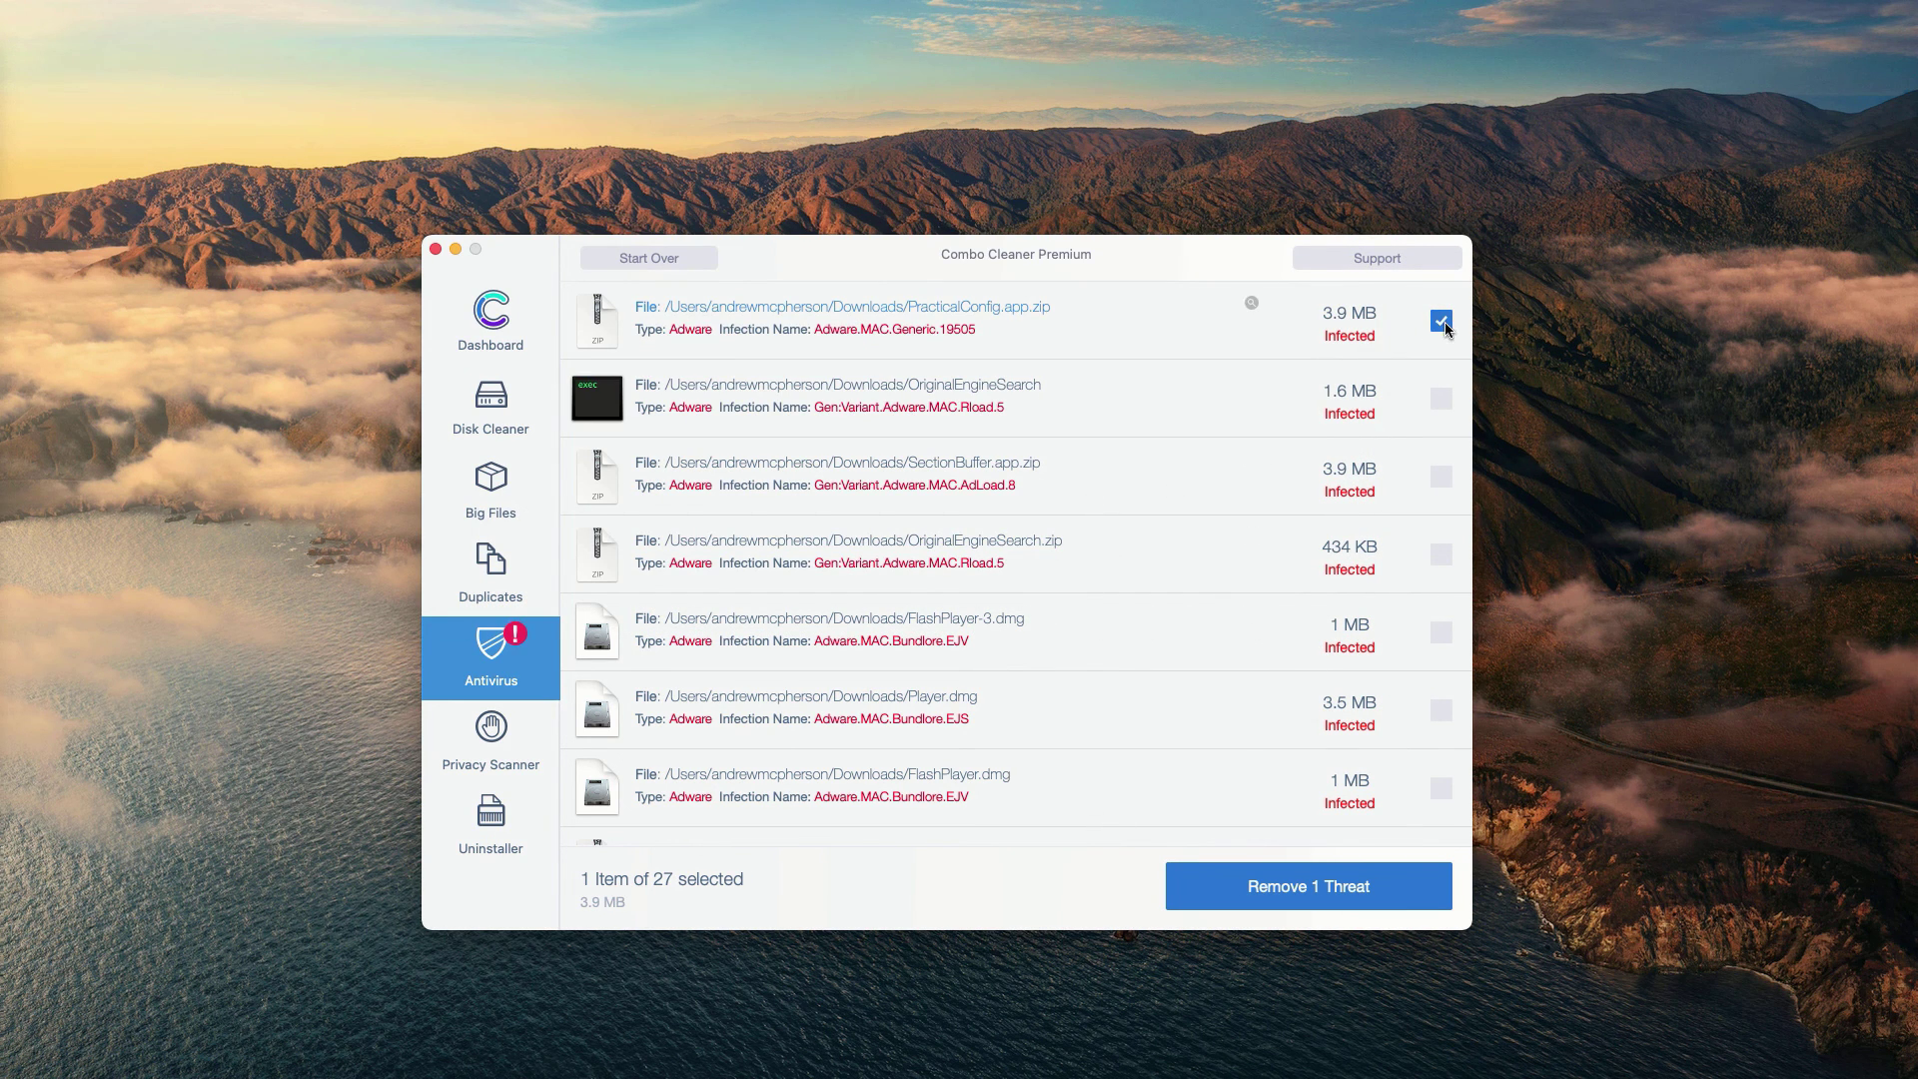